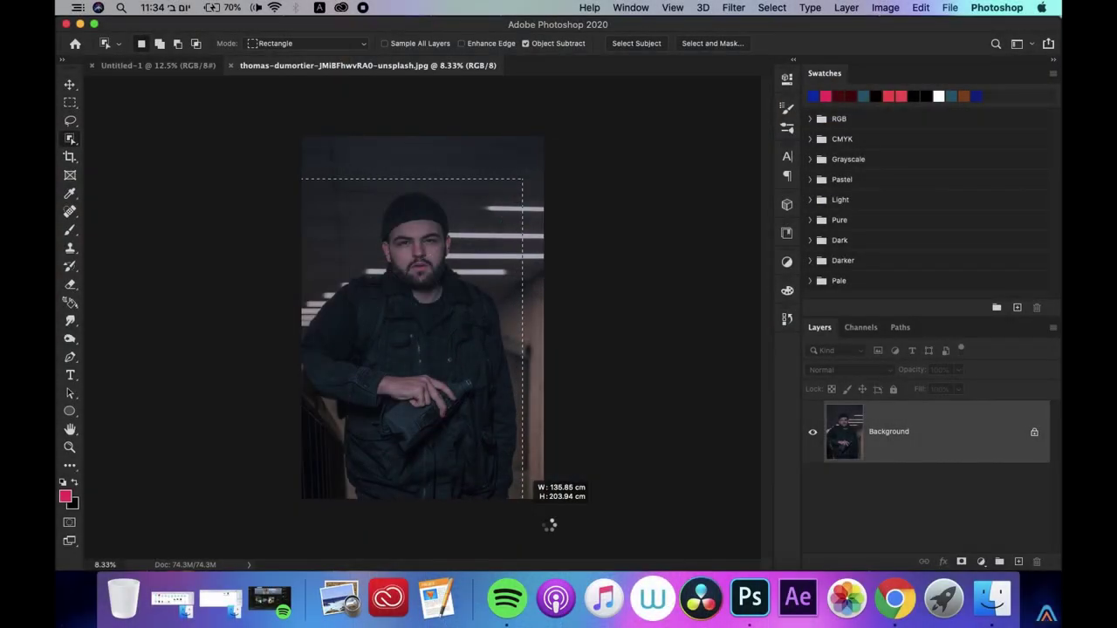
Cut the selected man onto Layer 1 with Layer via Cut and delete the original background
right_click(429, 515)
left_click(458, 417)
left_click(813, 494)
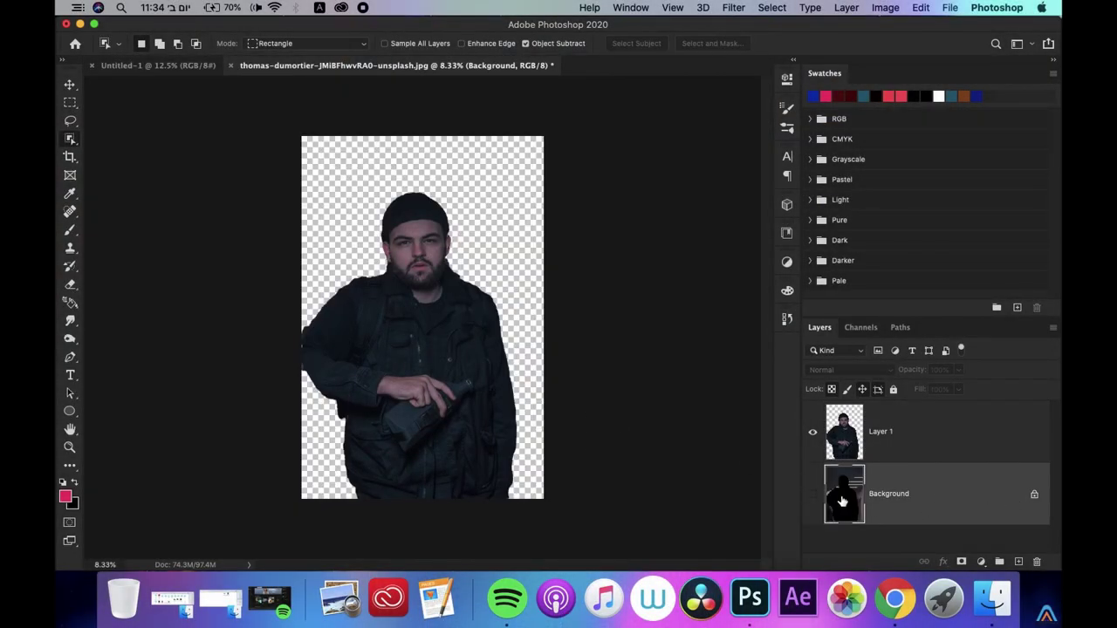
key("Delete")
key("v")
Add a black Solid Color fill layer and place it below Layer 1
left_click(981, 562)
left_click(995, 292)
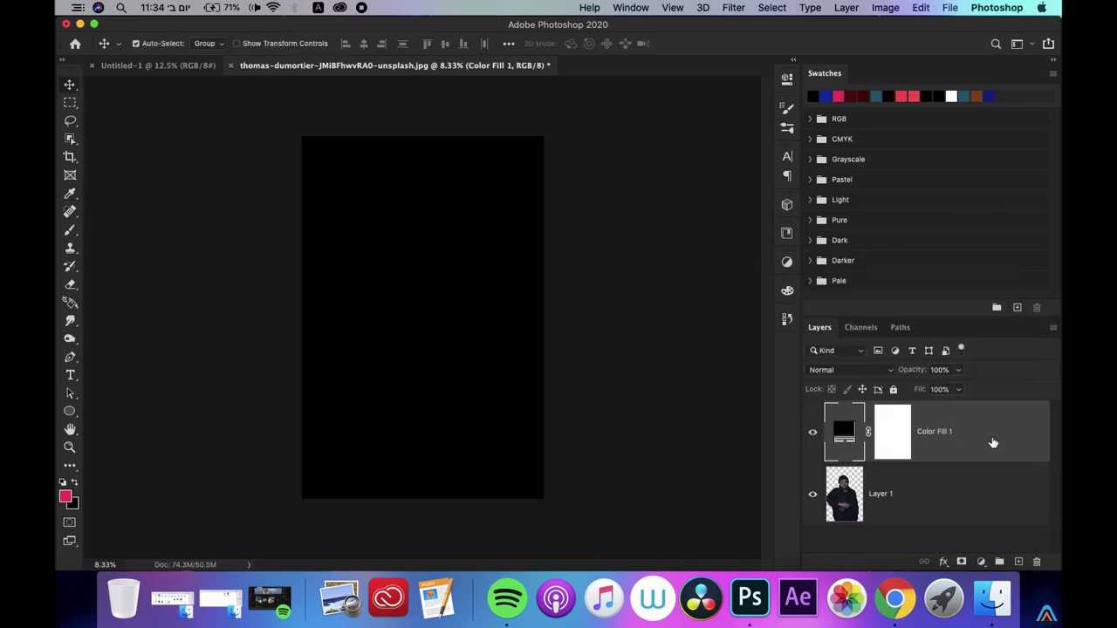
left_click_drag(992, 443, 973, 508)
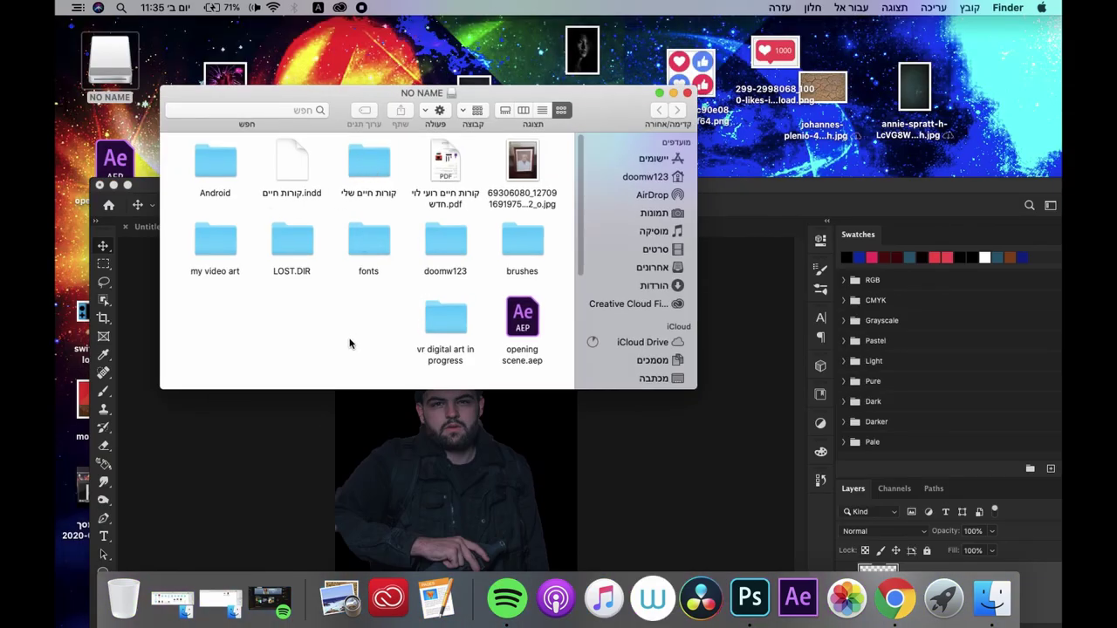
Browse in Finder through doomw123 to the not originals image folder
double_click(451, 250)
double_click(352, 178)
key("super+bracketleft")
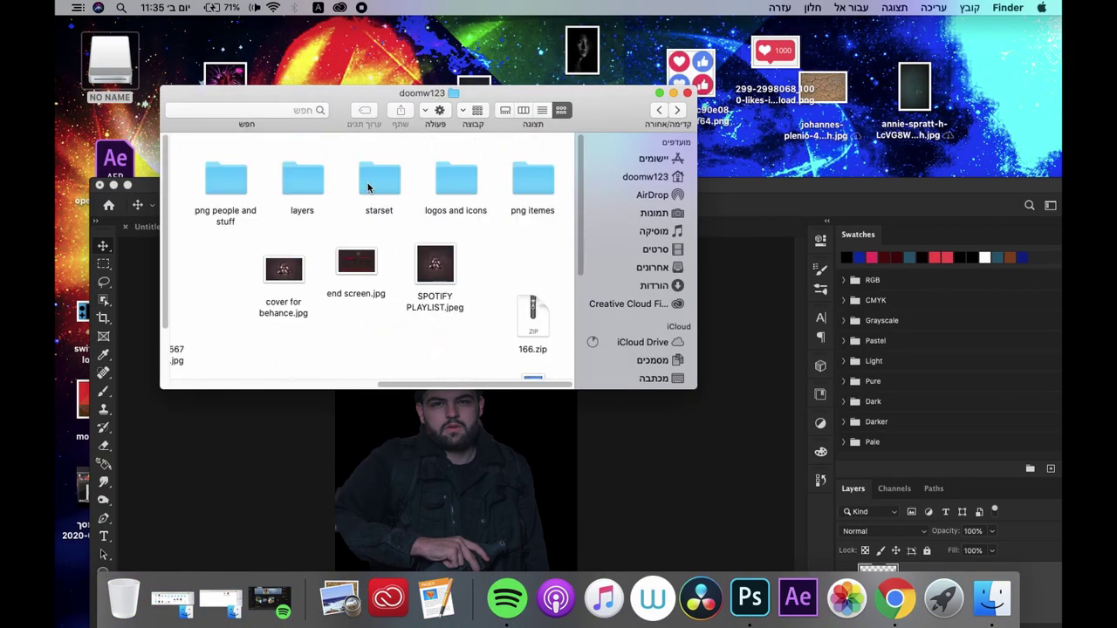
double_click(374, 179)
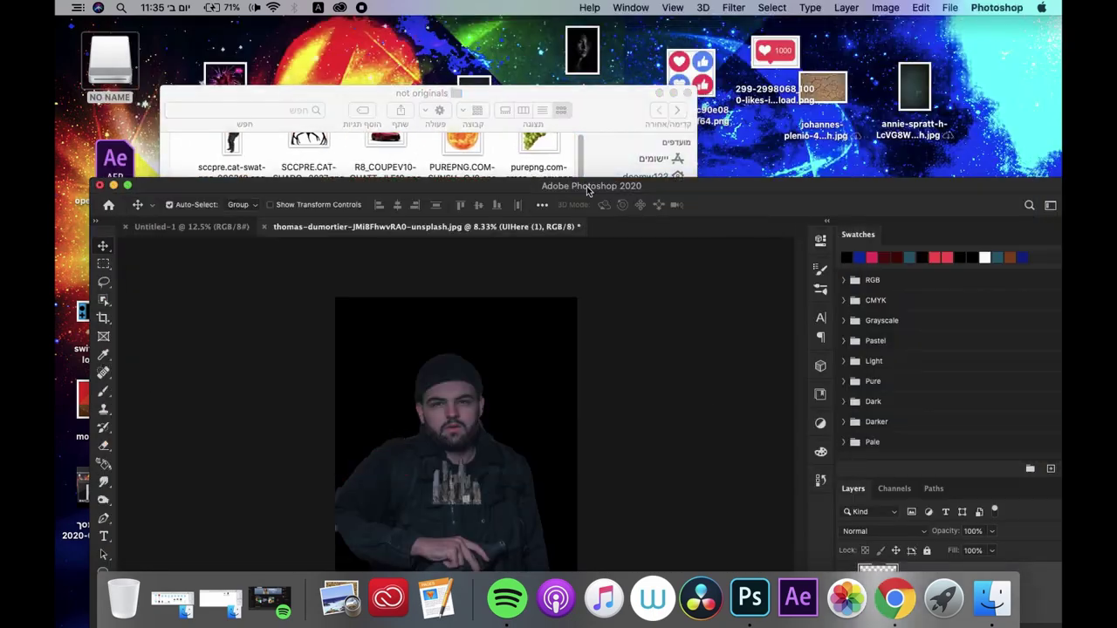
Put the pngguru city skyline below the man and enlarge it to rise behind him
key("Return")
key("super+bracketleft")
key("super+t")
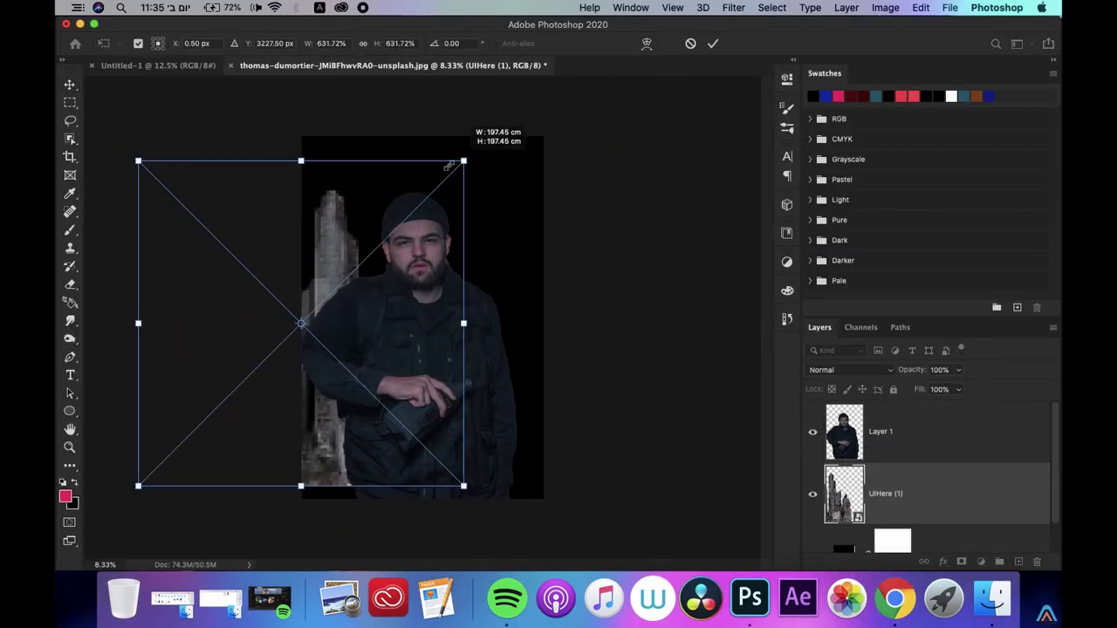
left_click_drag(354, 306, 355, 219)
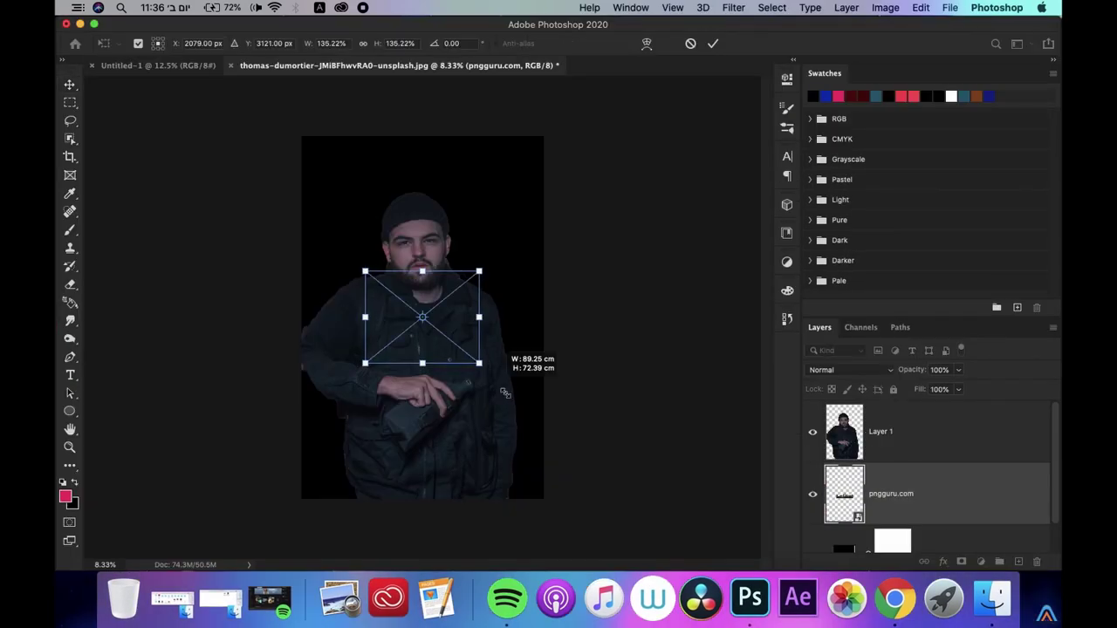
mouse_move(504, 394)
left_mouse_down()
mouse_move(655, 299)
mouse_move(373, 300)
mouse_move(655, 300)
left_mouse_up()
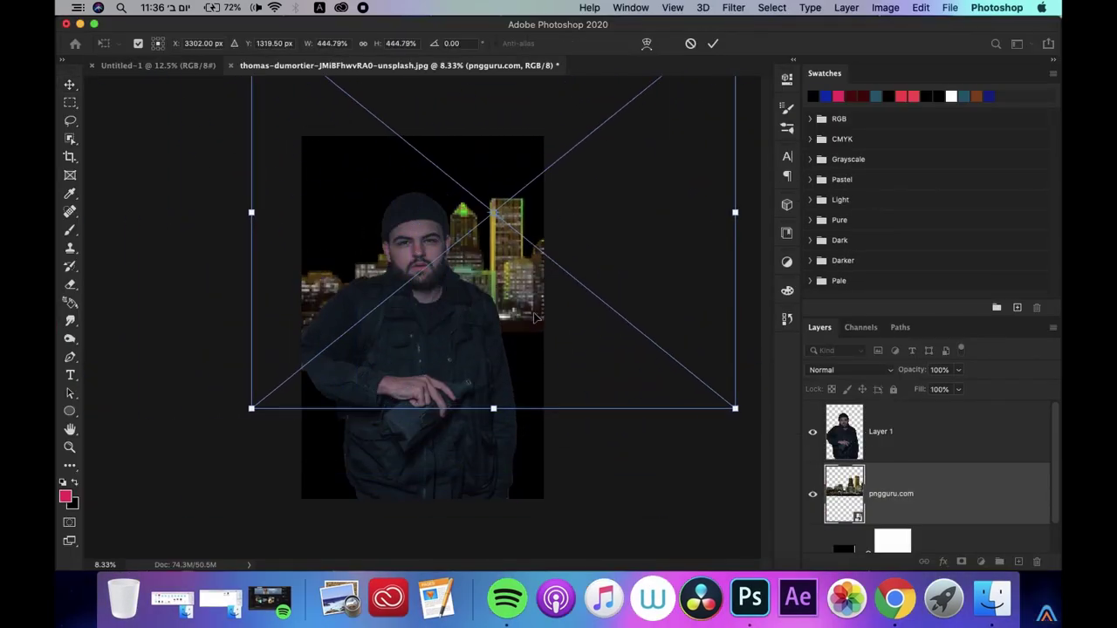
key("Return")
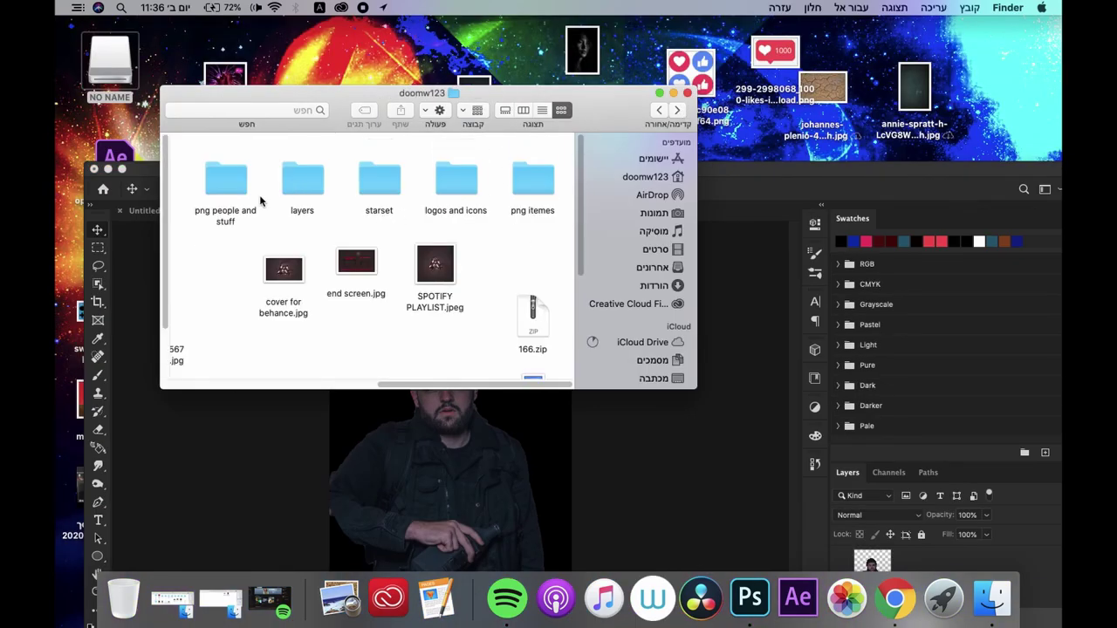
Open the not originals folder, widen its window and locate the kisspng blue whale PNG
double_click(260, 201)
scroll(367, 262, "down", 10)
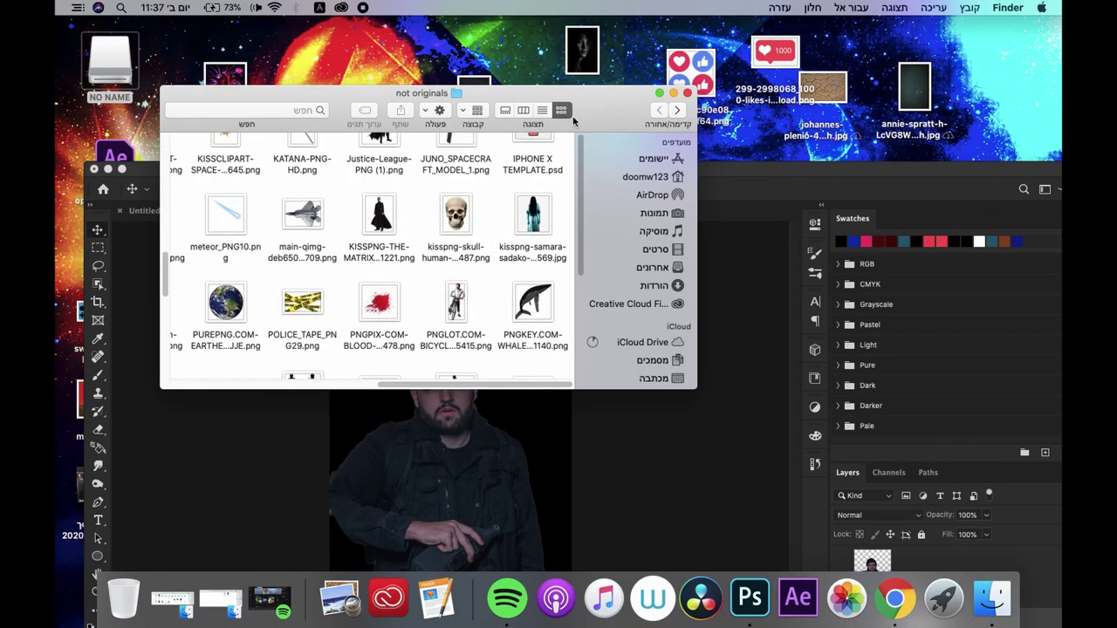
double_click(574, 120)
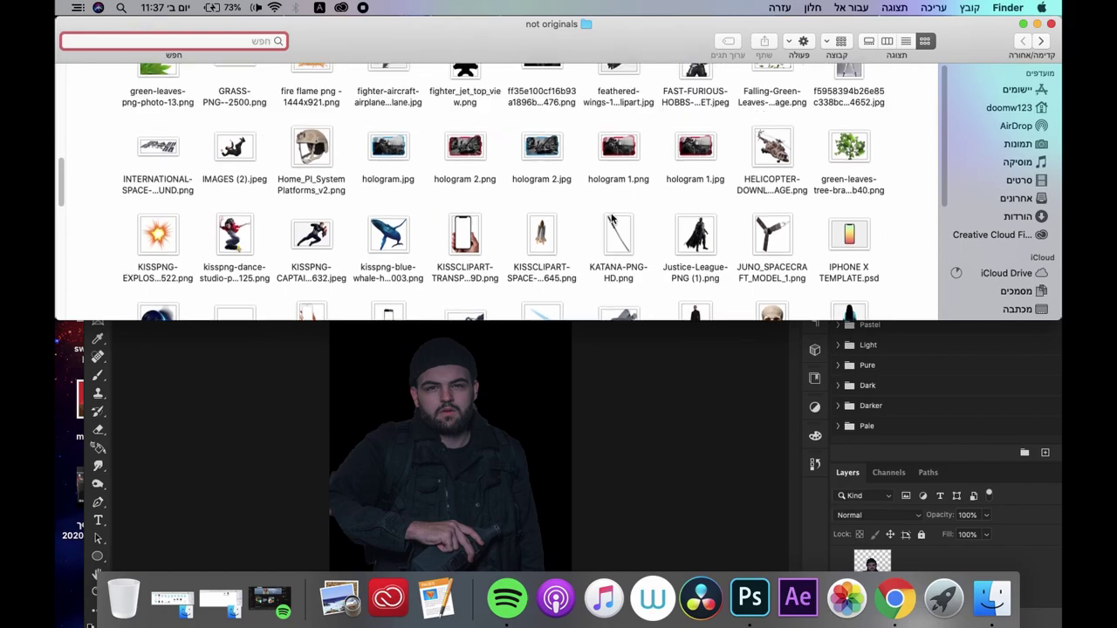
scroll(611, 219, "up", 10)
scroll(567, 227, "up", 5)
scroll(524, 235, "down", 10)
scroll(475, 242, "down", 10)
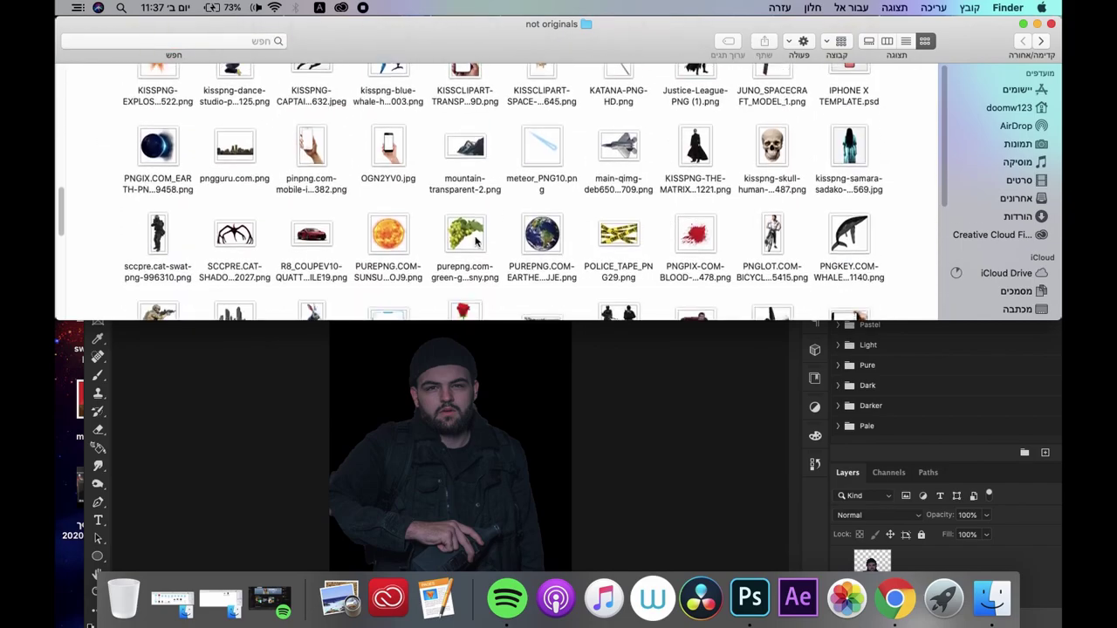
scroll(475, 242, "down", 5)
scroll(475, 242, "up", 5)
scroll(476, 242, "up", 5)
Scale down the placed whale and shrink the man's layer toward the centre
left_click_drag(389, 92, 621, 291)
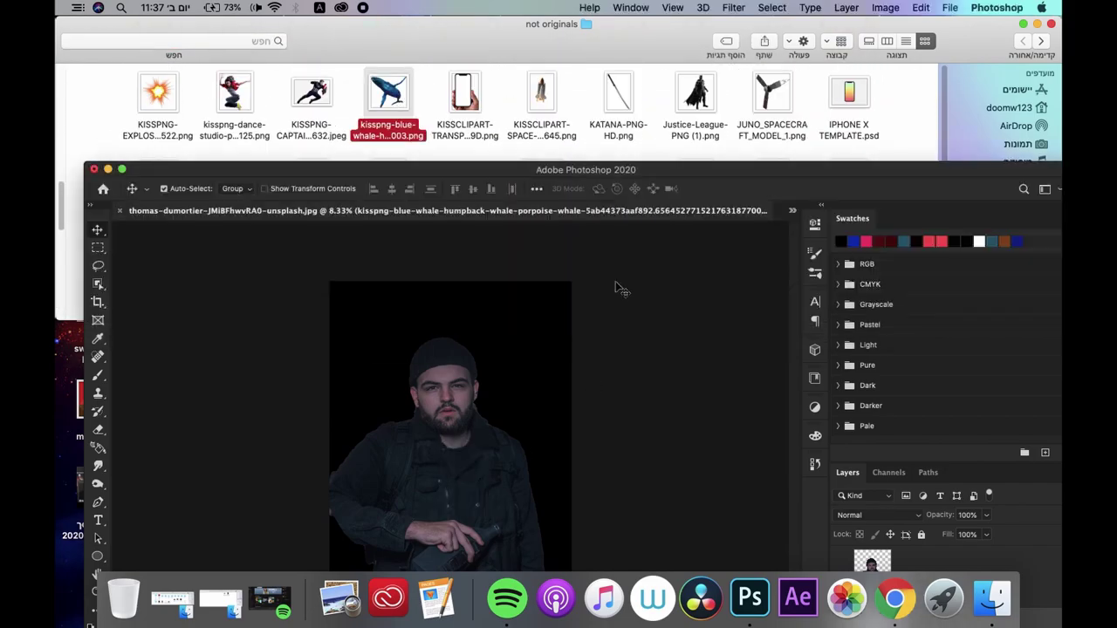
left_click_drag(574, 232, 524, 287)
key("Return")
key("ctrl+t")
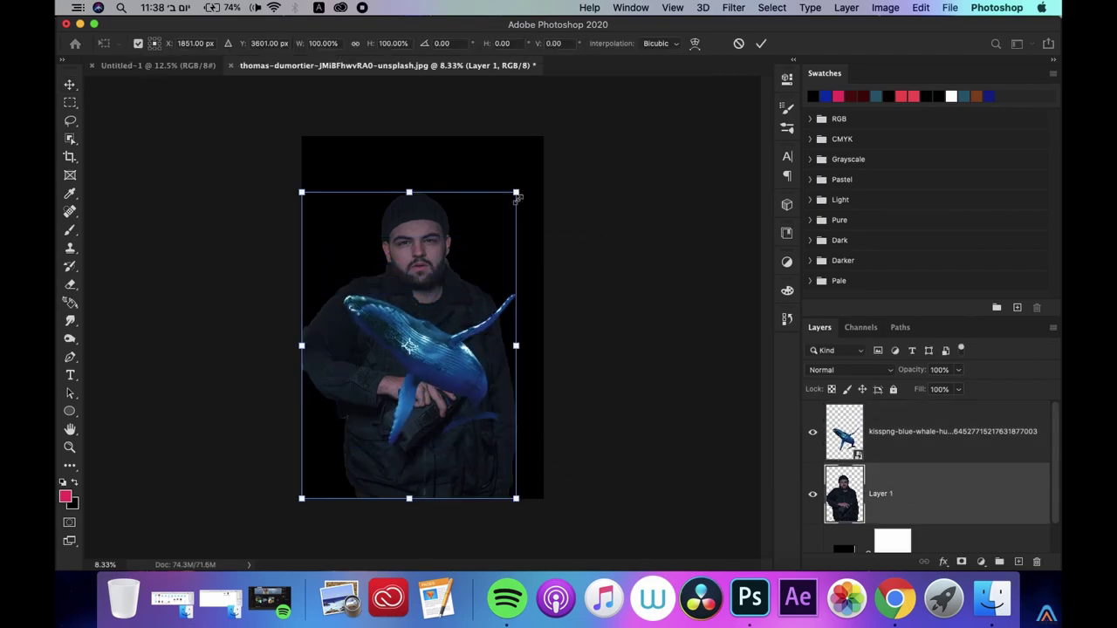
left_click_drag(517, 194, 472, 207)
key("Return")
Undo the last eraser stroke on the man, enlarge the eraser, and deselect the layer
key("ctrl+z")
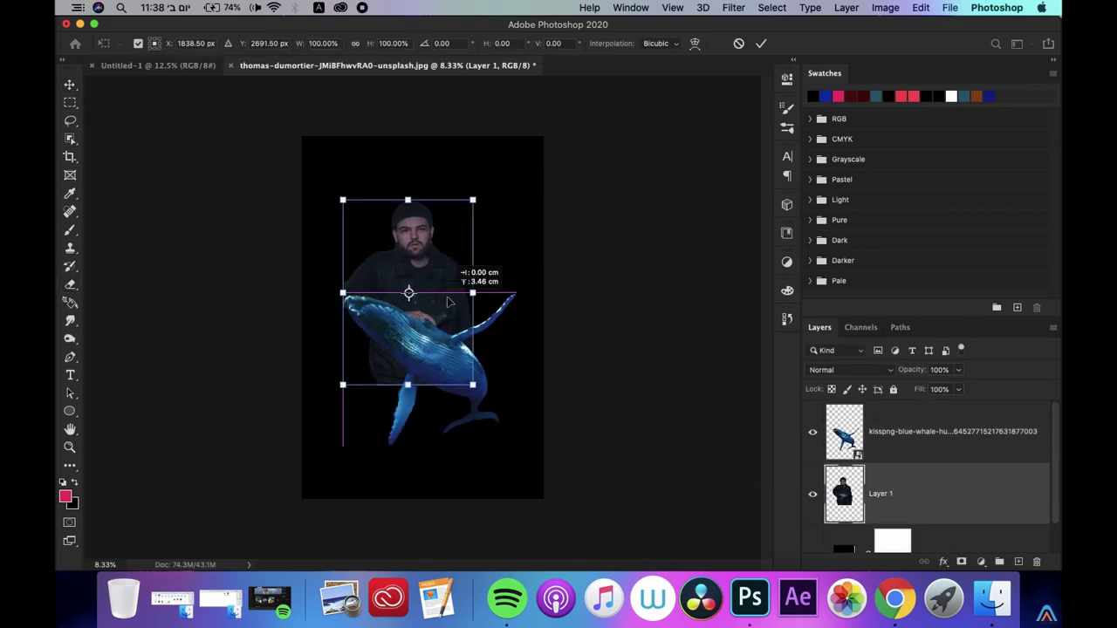
key("Return")
key("e")
key("]")
key("]")
key("]")
key("v")
left_click(642, 456)
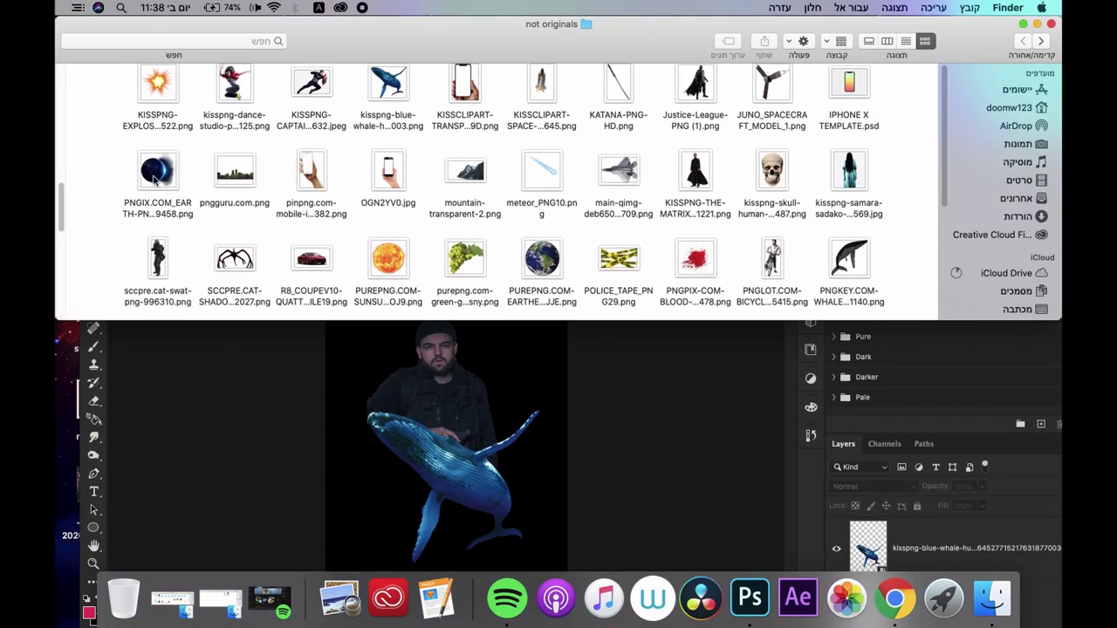
Place the Earth image and move its layer behind the man
left_click_drag(544, 253, 423, 314)
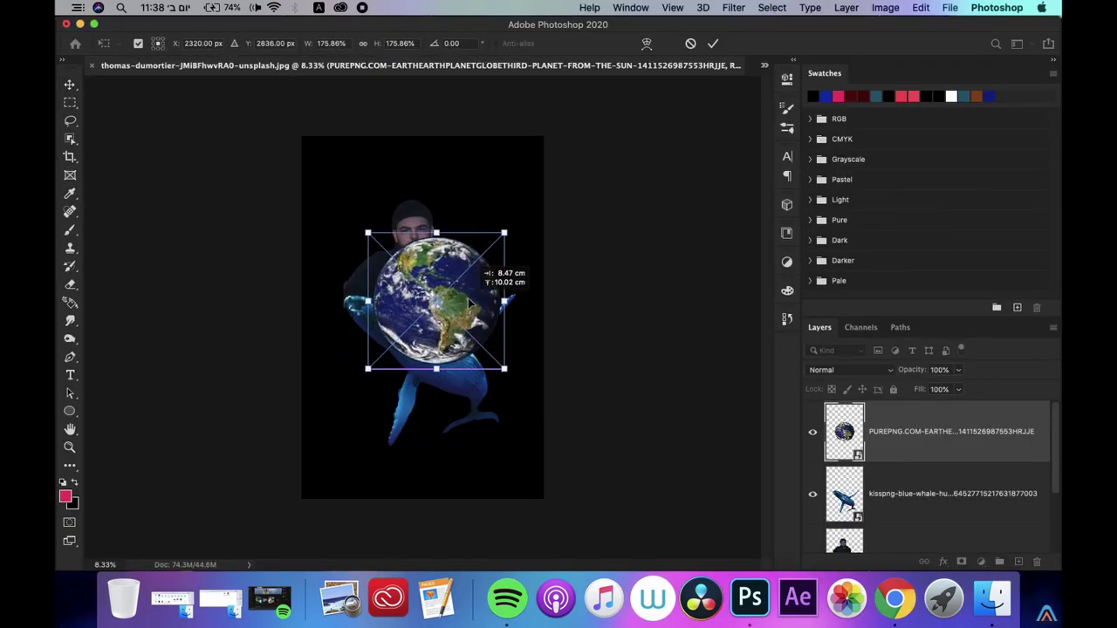
key("Return")
left_click_drag(911, 515, 877, 550)
key("super+plus")
right_click(873, 460)
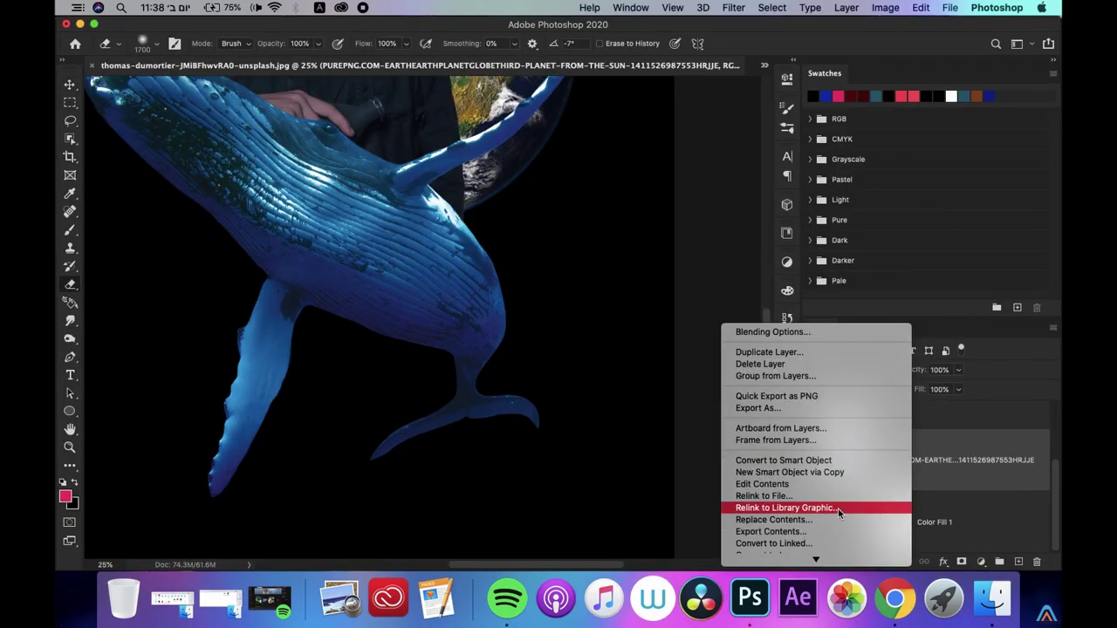
left_click(838, 550)
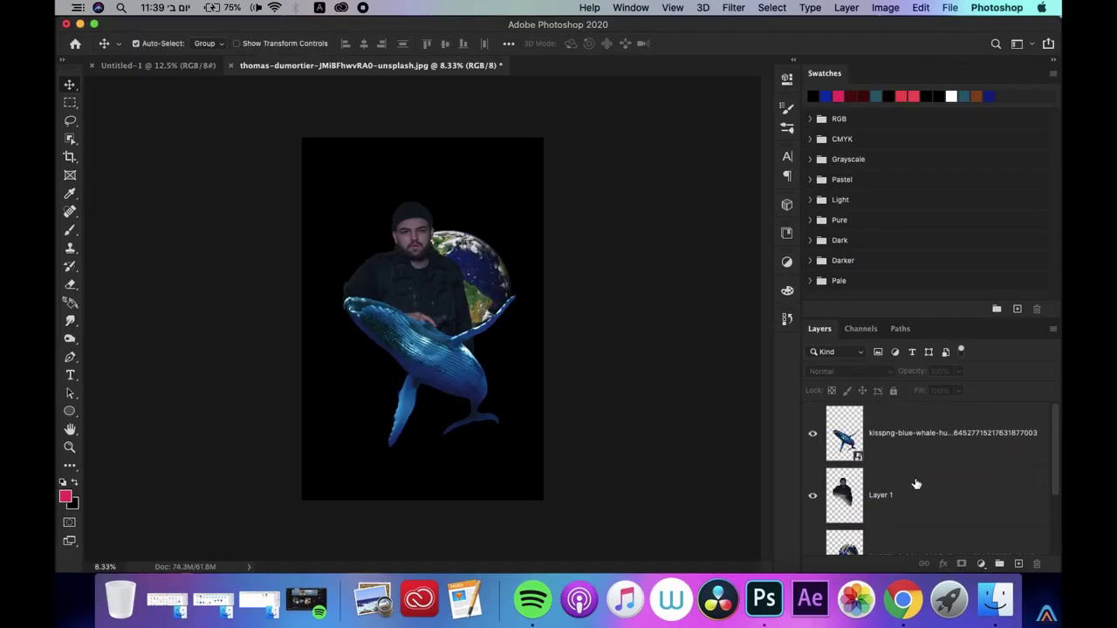
Add new empty layers above the Earth and set up the brush with swapped colours
left_click(1018, 564)
key("b")
key("x")
key("super+plus")
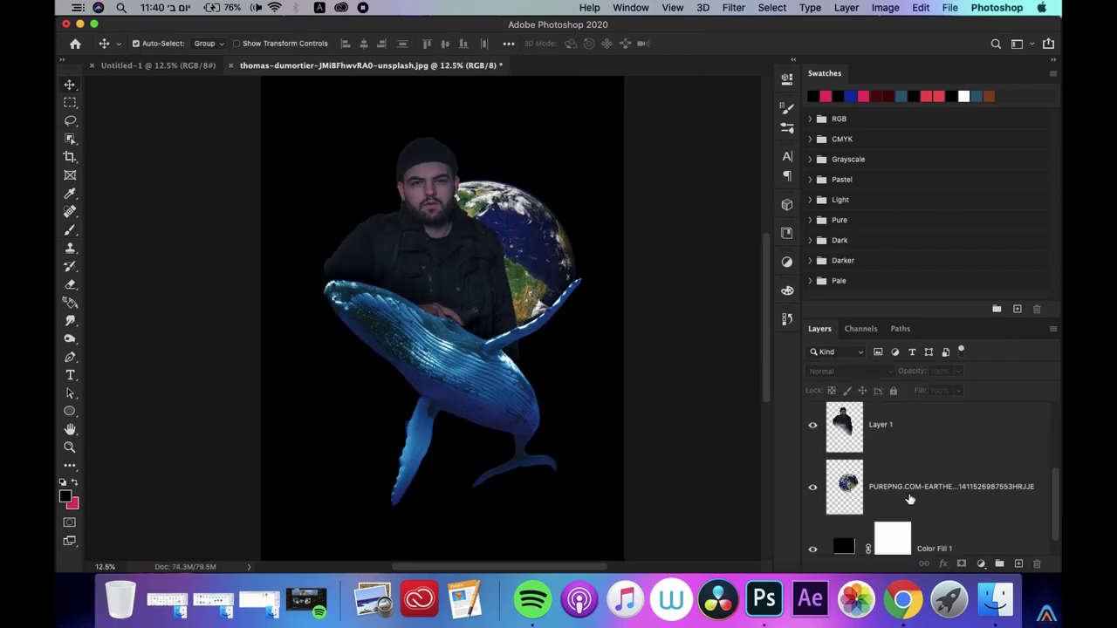
key("super+shift+alt+n")
Draw a large ellipse and drag its left anchor into a tall arch, converting it to a path
left_click(851, 371)
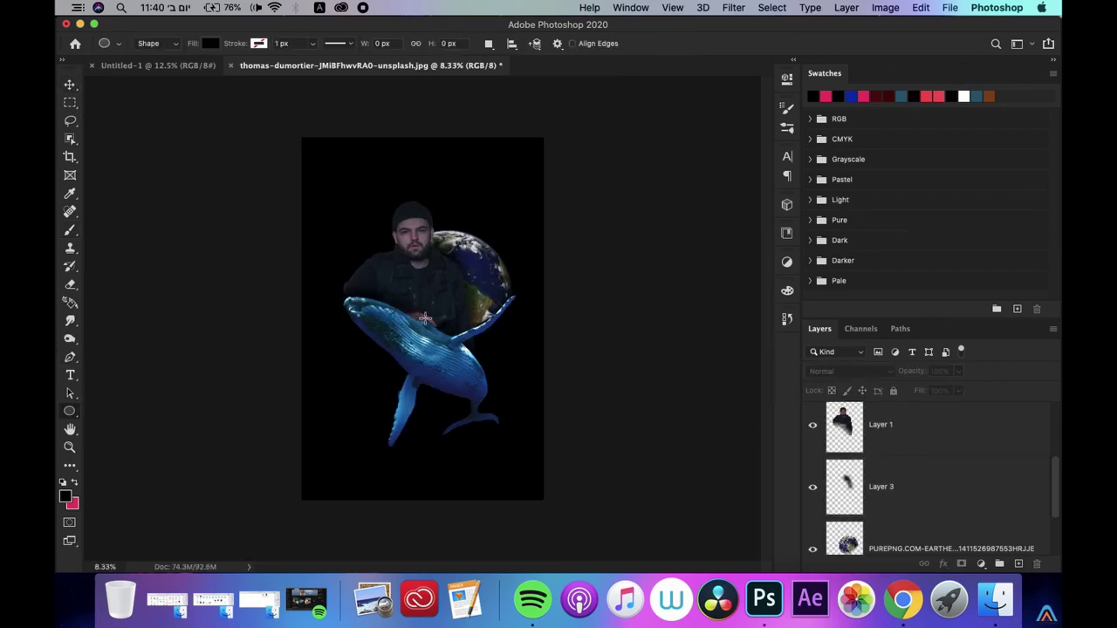
left_click_drag(535, 482, 551, 505)
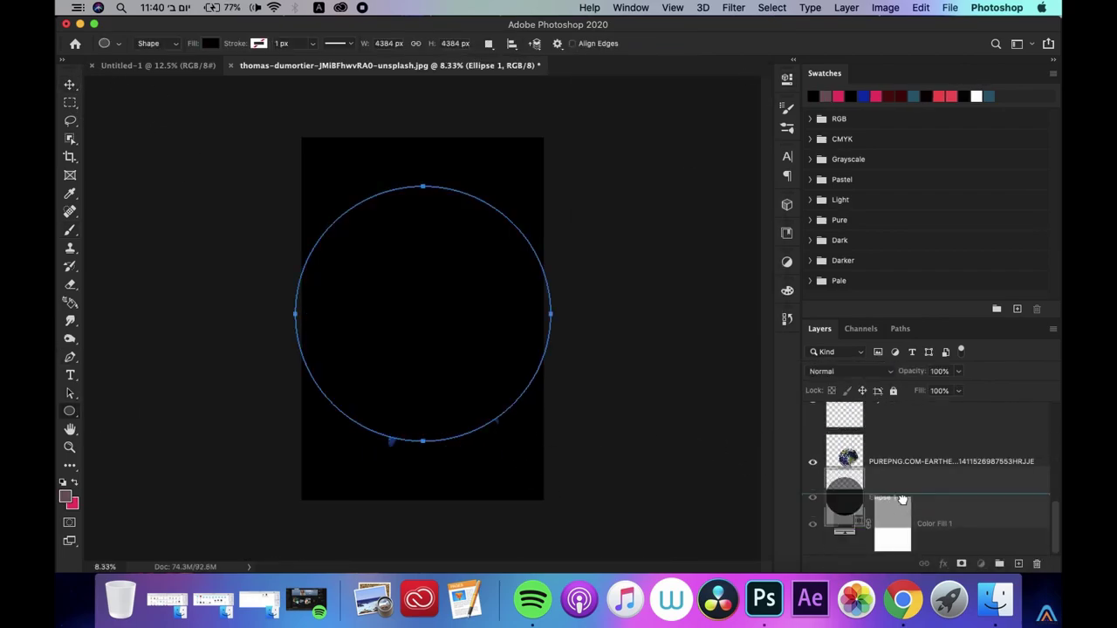
left_click(70, 393)
key("super+plus")
left_click_drag(232, 317, 281, 337)
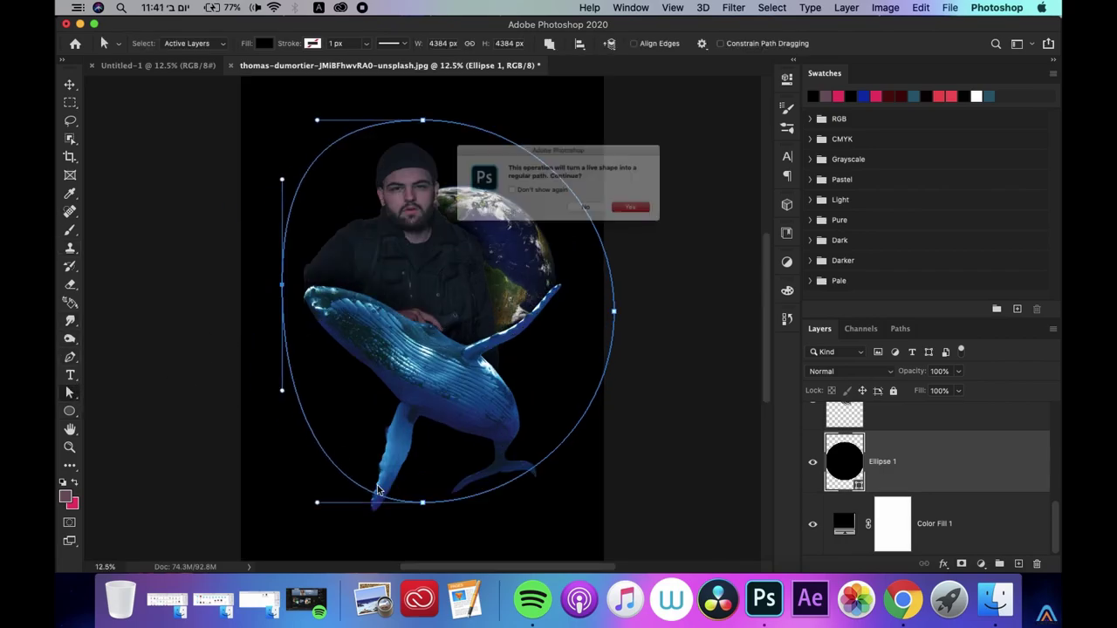
left_click(660, 221)
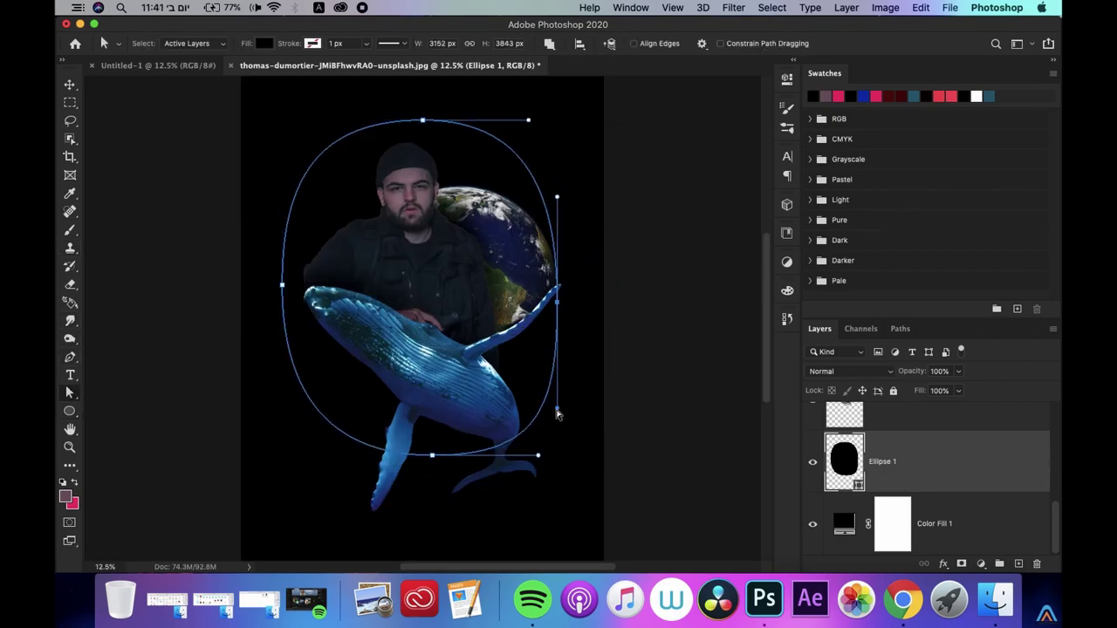
key("BackSpace")
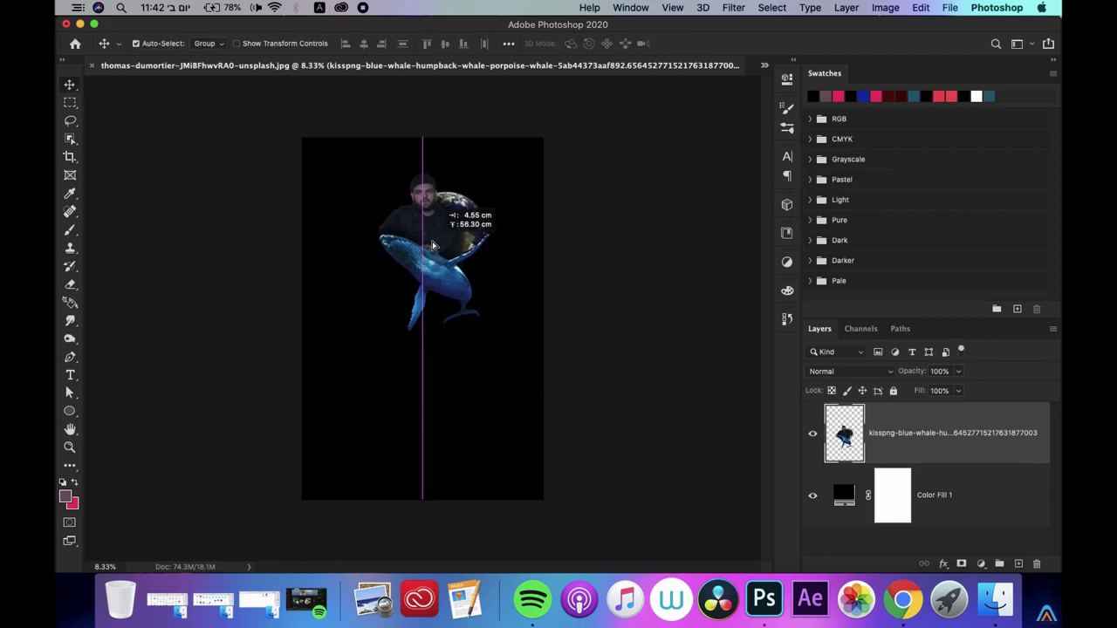
Alt-drag the merged kisspng whale figure upward repeatedly to stack copies into a trail
left_click_drag(432, 245, 437, 226)
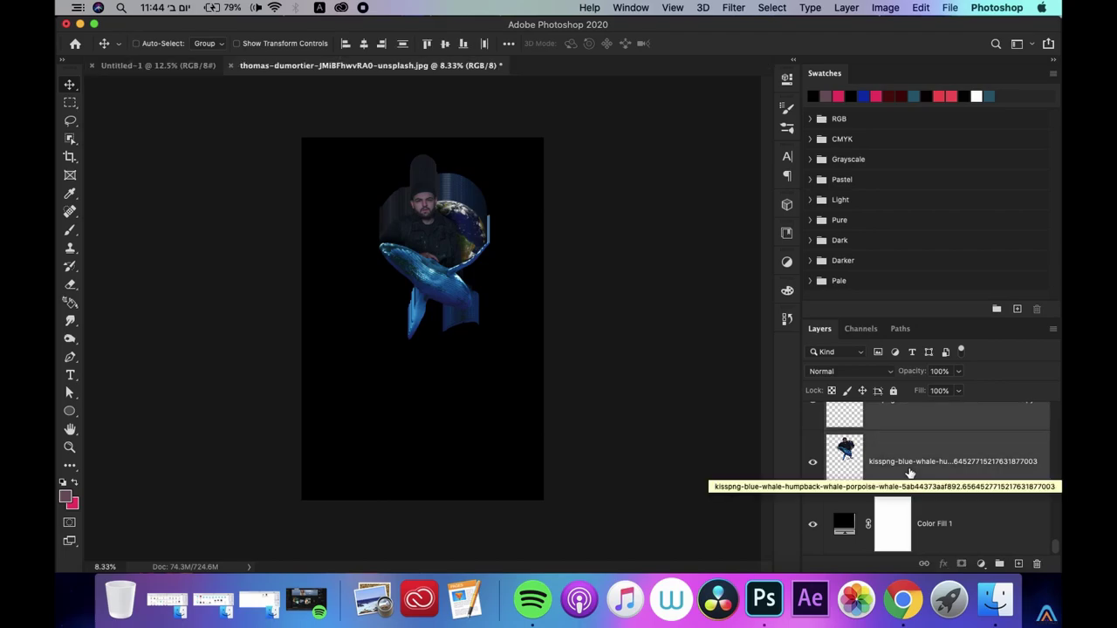
Duplicate the figure layer and zoom out to view the whole trail
right_click(866, 475)
left_click(761, 501)
key("Return")
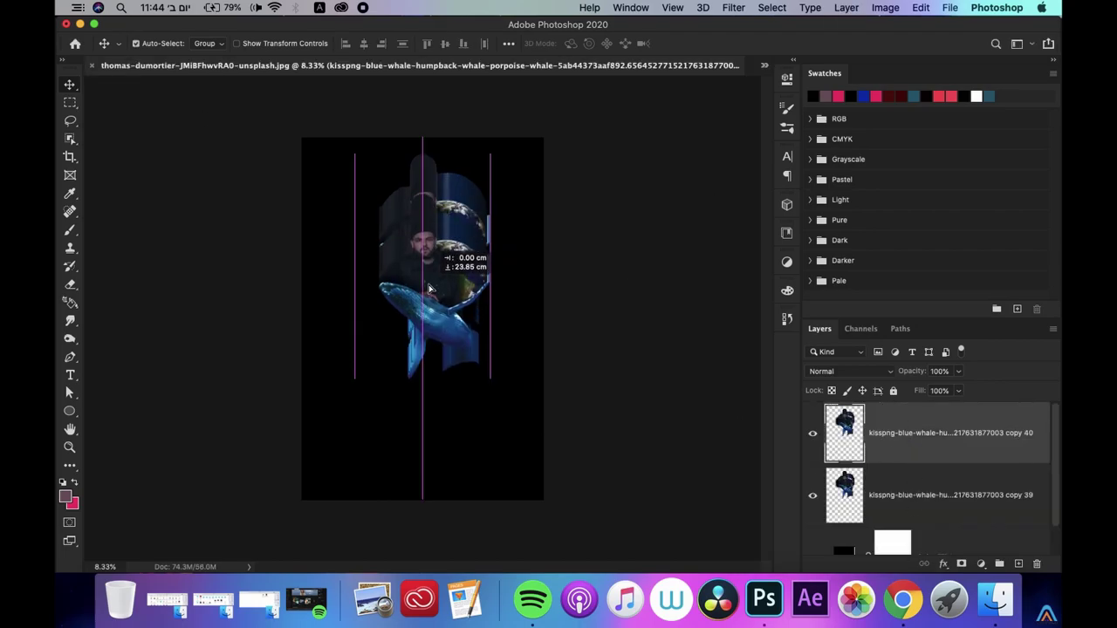
key("super+equal")
key("super+equal")
key("super+minus")
key("super+minus")
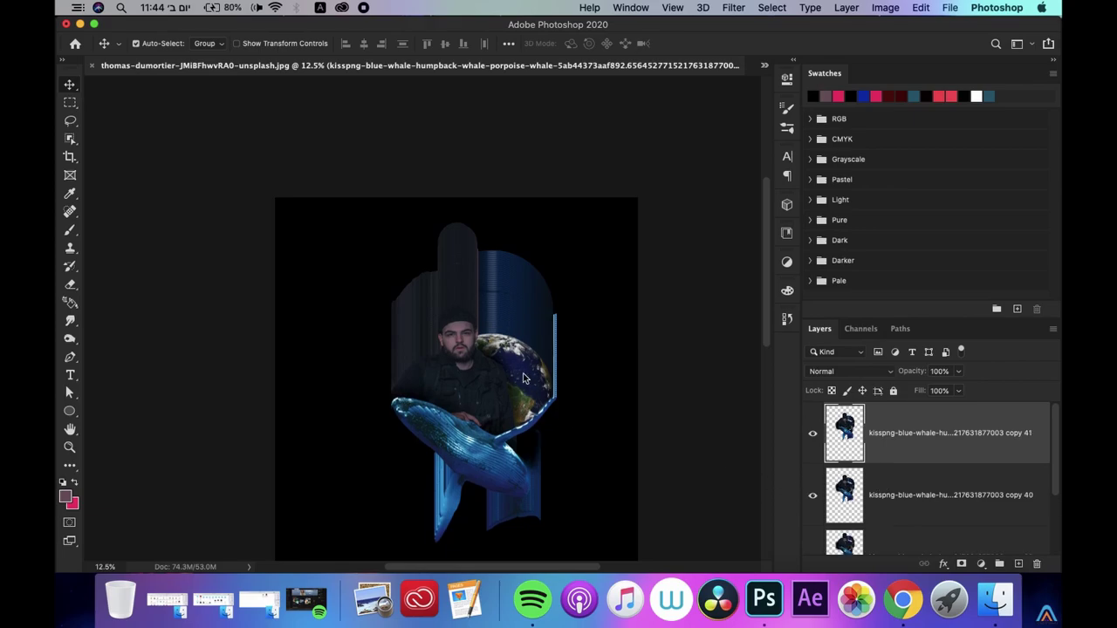
Move copy 46 and another copy upward, then delete the extra copies 43 to 45
scroll(609, 447, "down", 3)
left_click(925, 502)
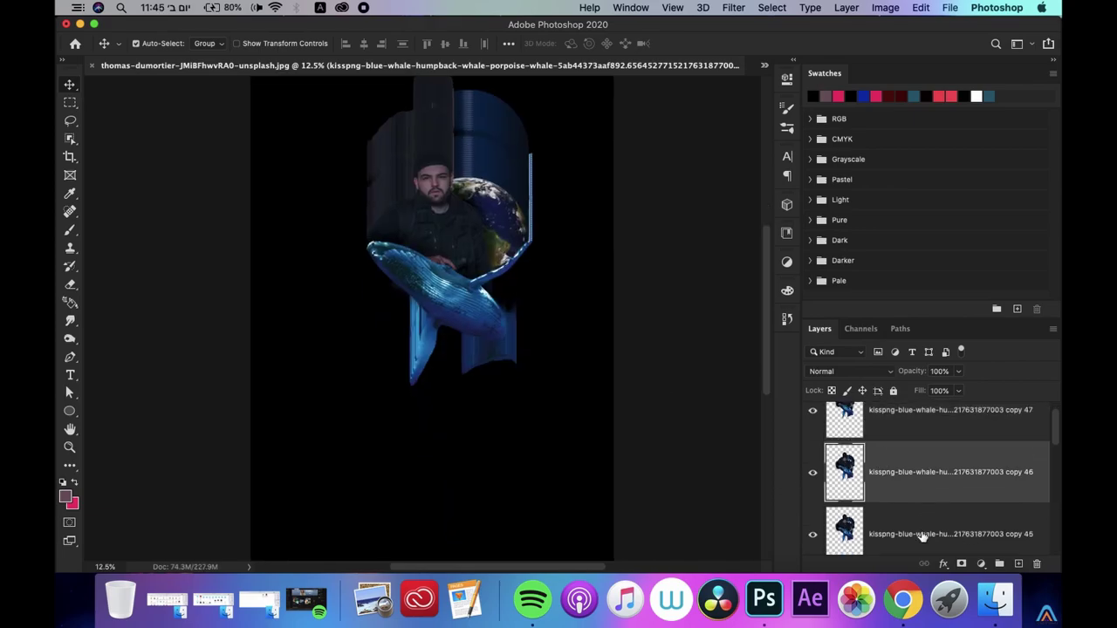
mouse_move(487, 350)
left_mouse_down()
mouse_move(487, 254)
mouse_move(489, 293)
left_mouse_up()
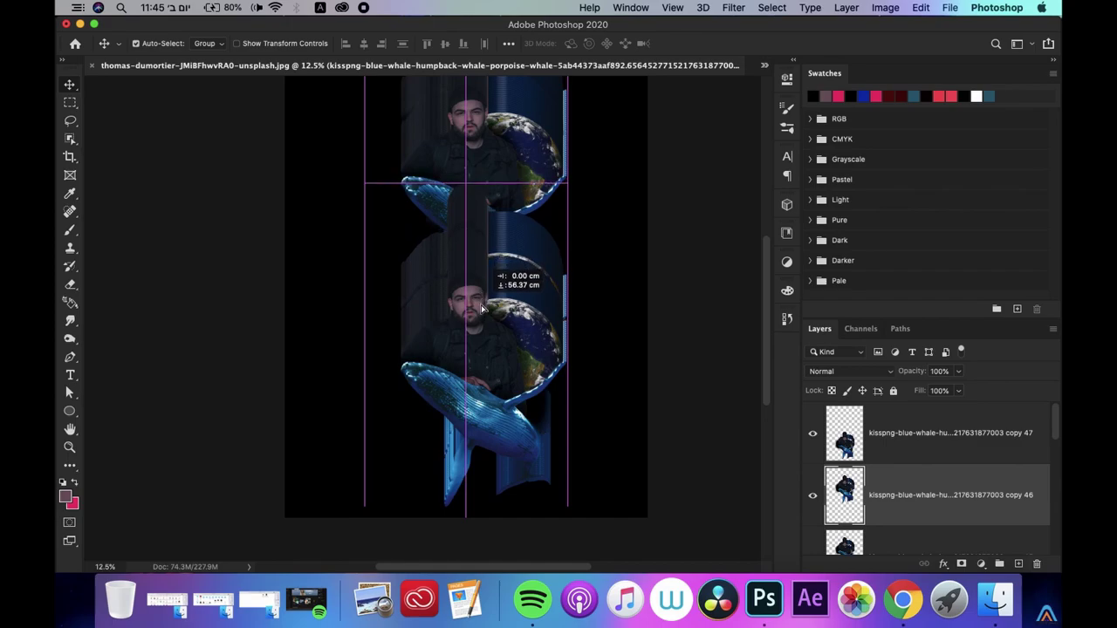
left_click_drag(502, 125, 510, 268)
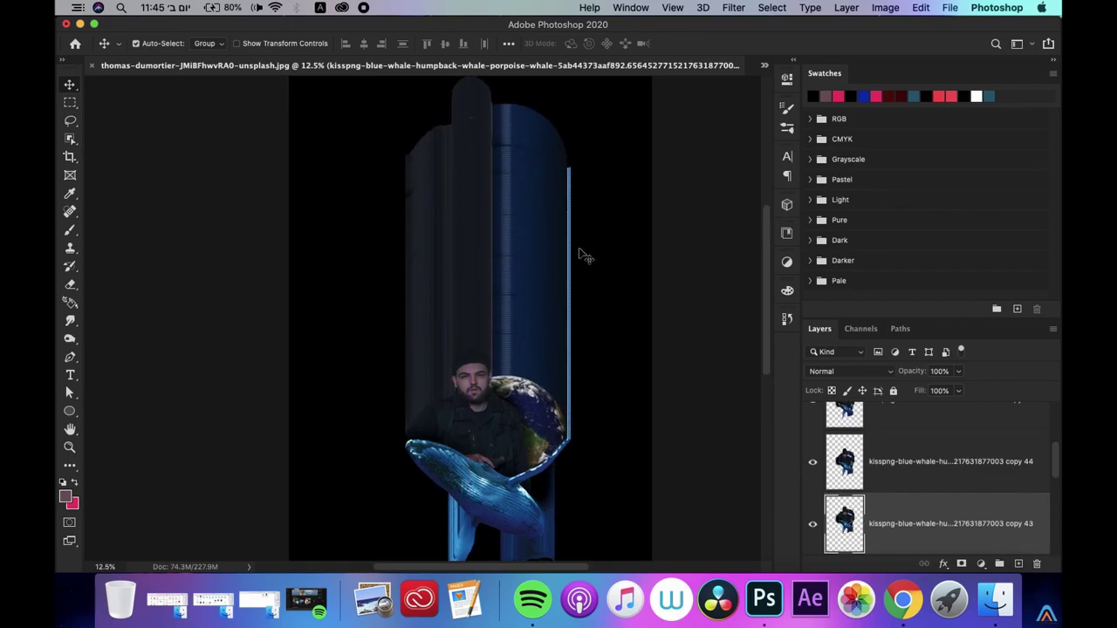
scroll(354, 326, "right", 3)
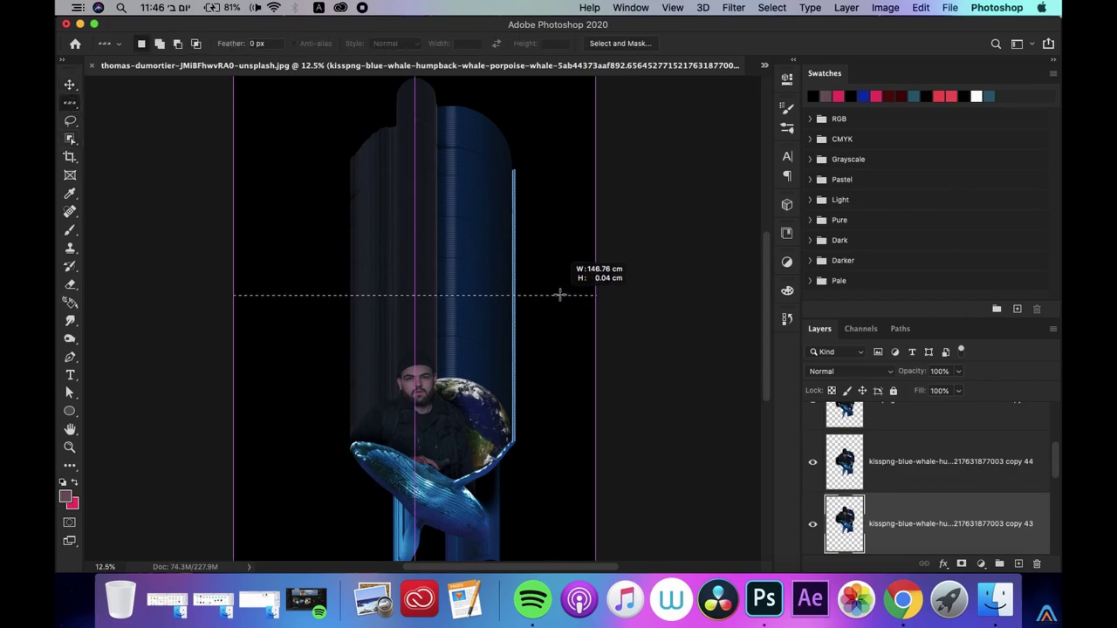
key("BackSpace")
key("BackSpace")
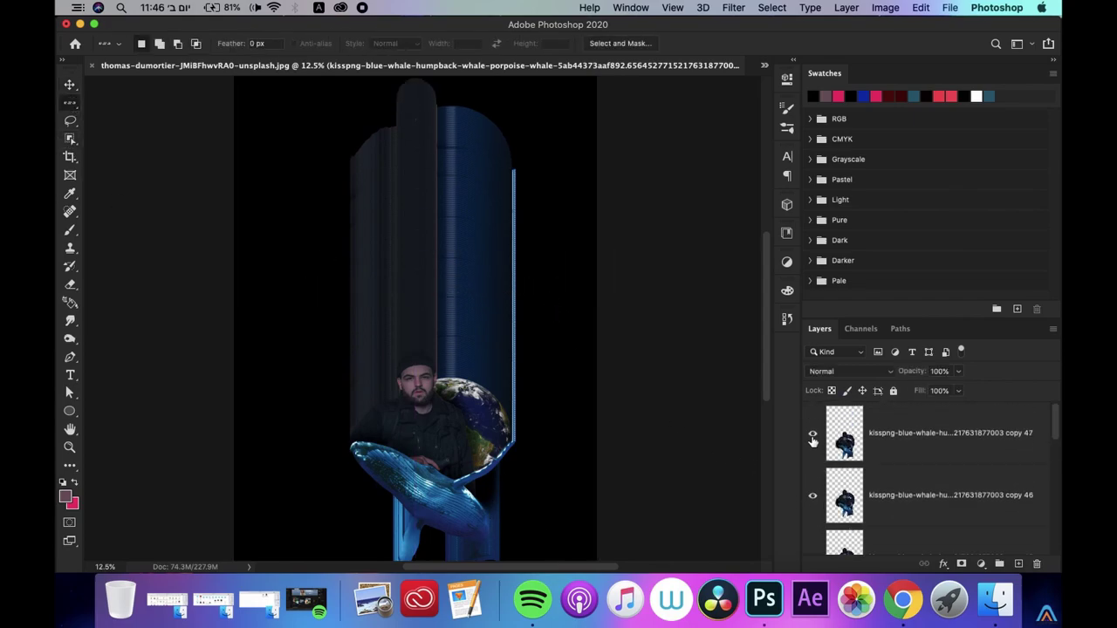
key("BackSpace")
Select a one-pixel row across the trail with the Single Row Marquee
scroll(452, 276, "up", 3)
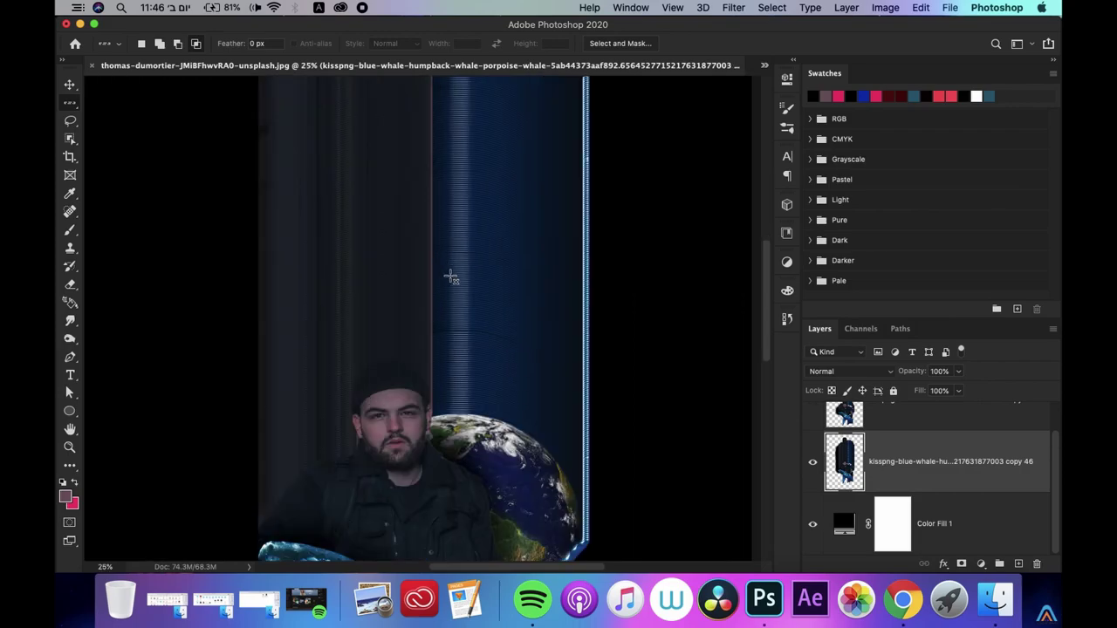
scroll(451, 277, "down", 2)
right_click(70, 102)
left_click(149, 103)
left_click_drag(167, 261, 319, 305)
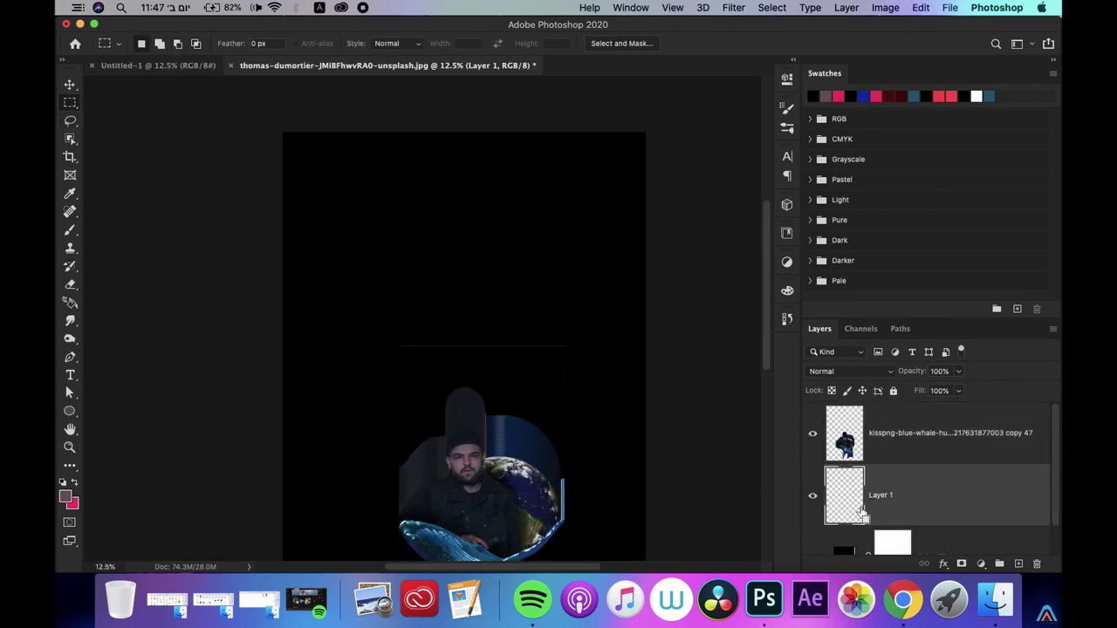
Stretch the thin strip layer vertically into a tall streak
key("ctrl+t")
left_click_drag(483, 346, 483, 172)
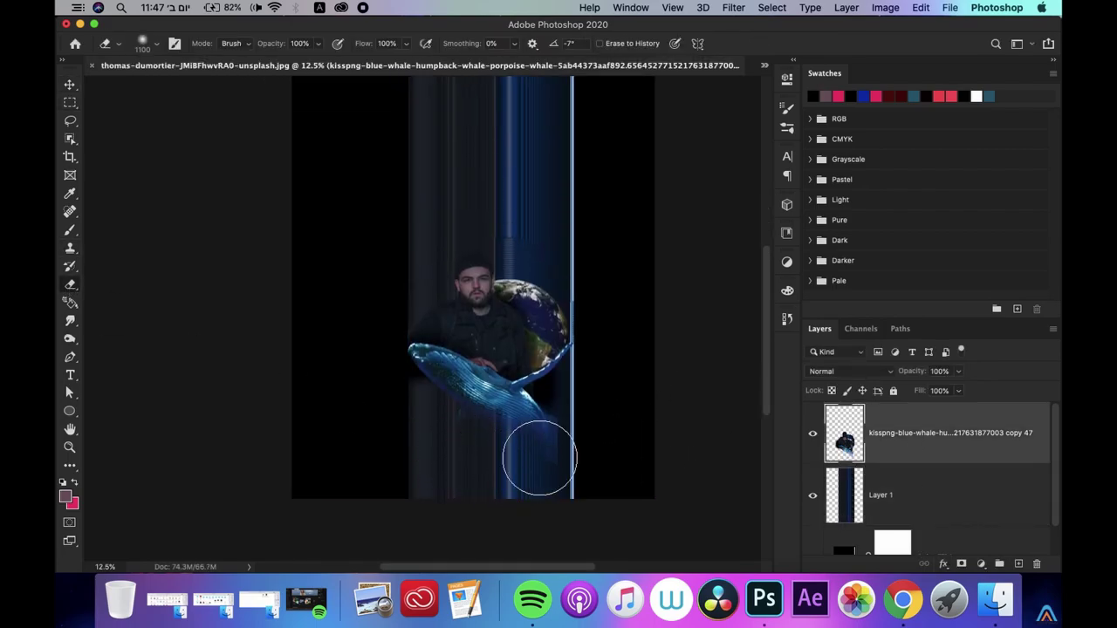
scroll(450, 449, "up", 3)
scroll(540, 391, "down", 3)
Cancel the figure move and revert via History to the state before the streaks
key("v")
key("ctrl+t")
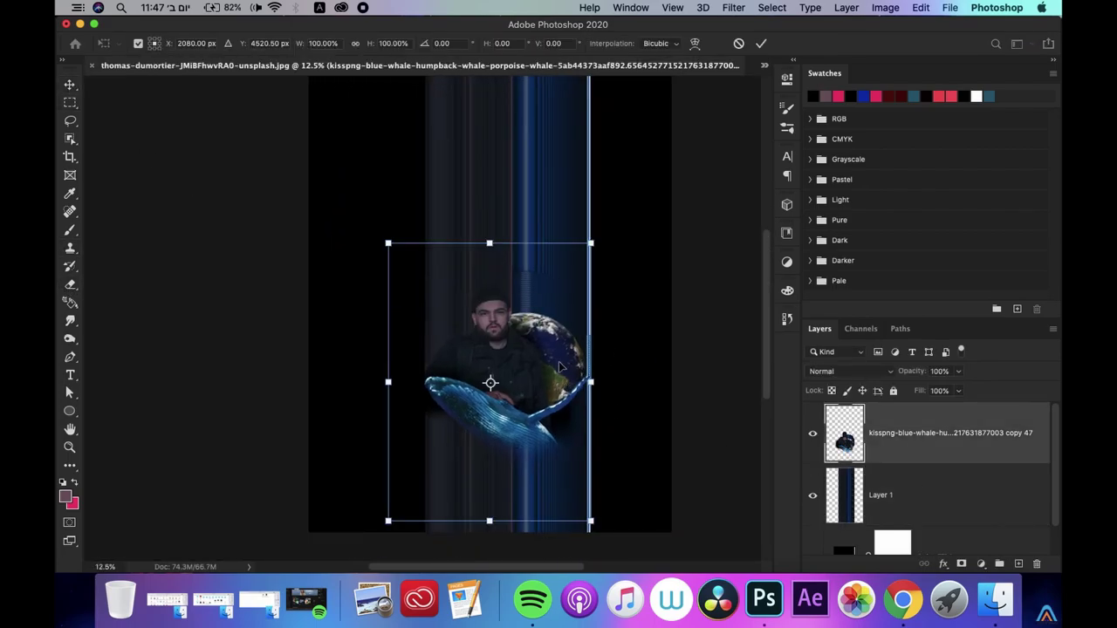
left_click_drag(492, 381, 491, 499)
key("Escape")
left_click(787, 319)
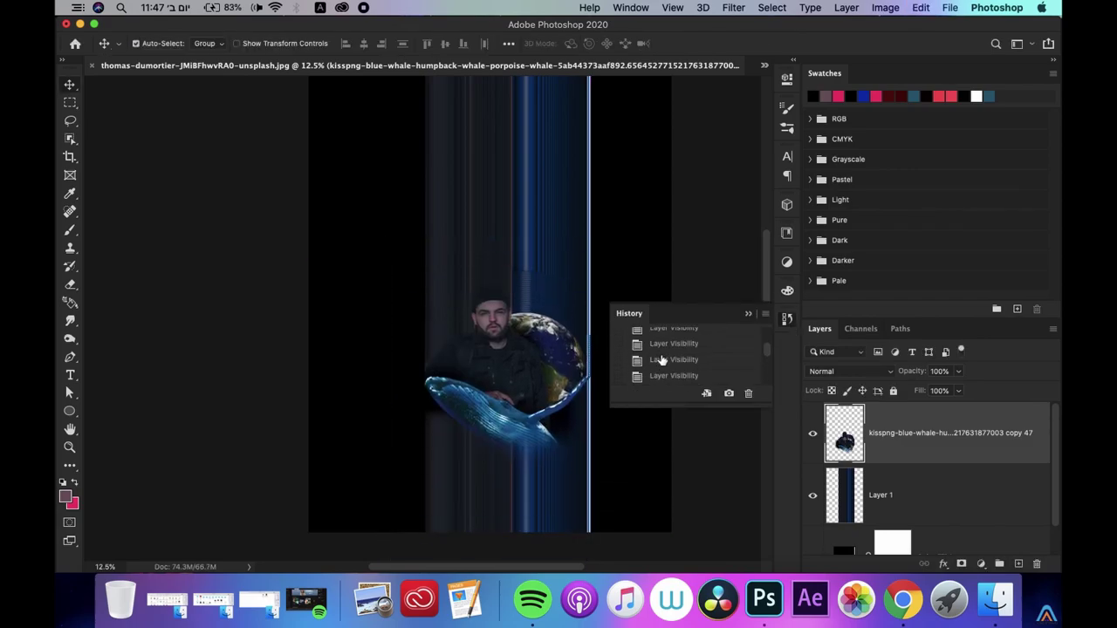
left_click(661, 360)
scroll(678, 357, "up", 2)
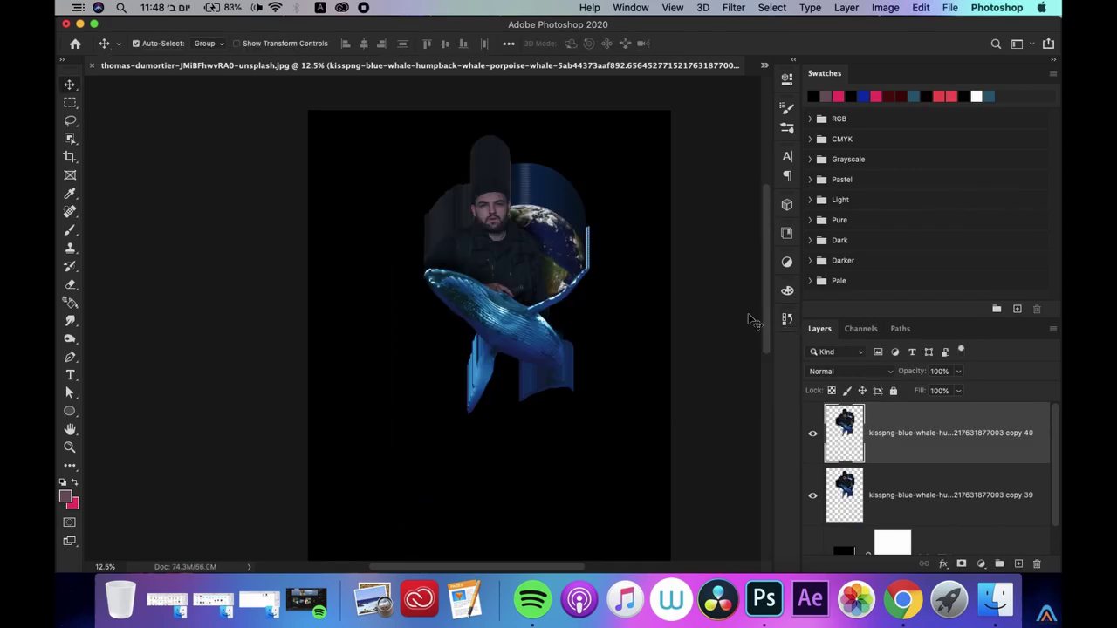
Duplicate the figure, drag a lower copy upward, and hide the copy 39 layer
key("ctrl+j")
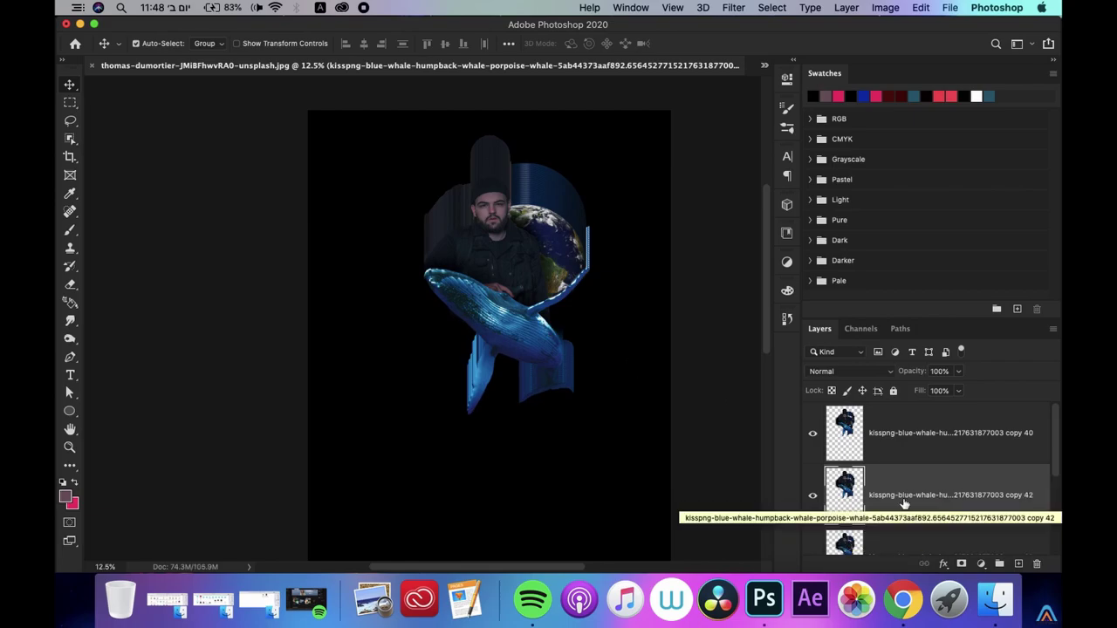
left_click(951, 496)
mouse_move(524, 298)
left_mouse_down()
mouse_move(513, 285)
mouse_move(533, 184)
left_mouse_up()
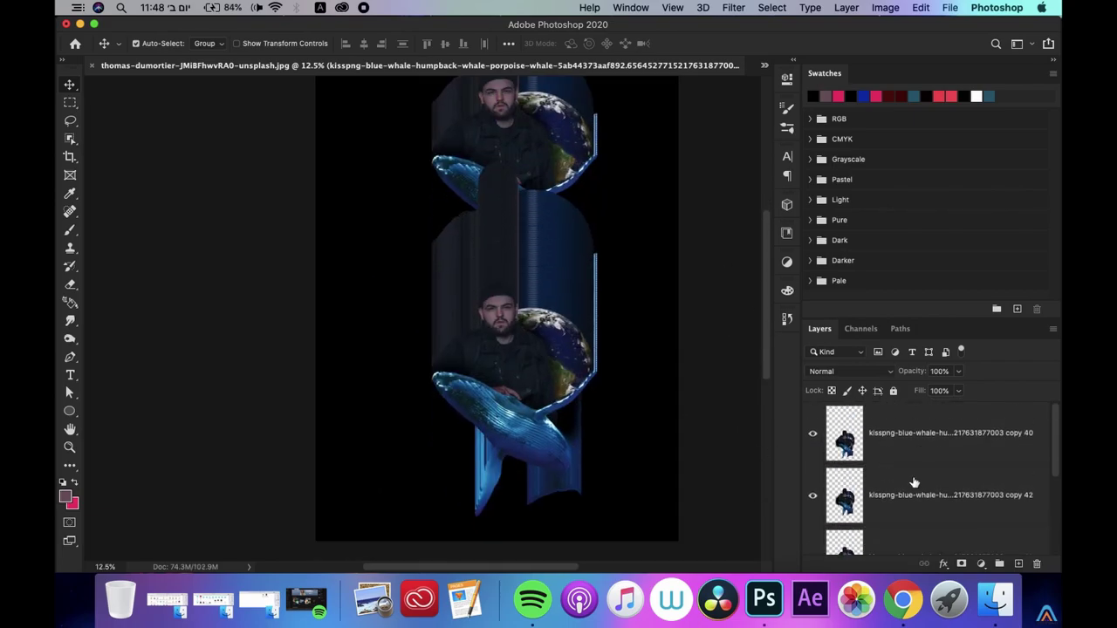
left_click(812, 462)
Place a single one-pixel row selection across the streaked trail
left_click(69, 103)
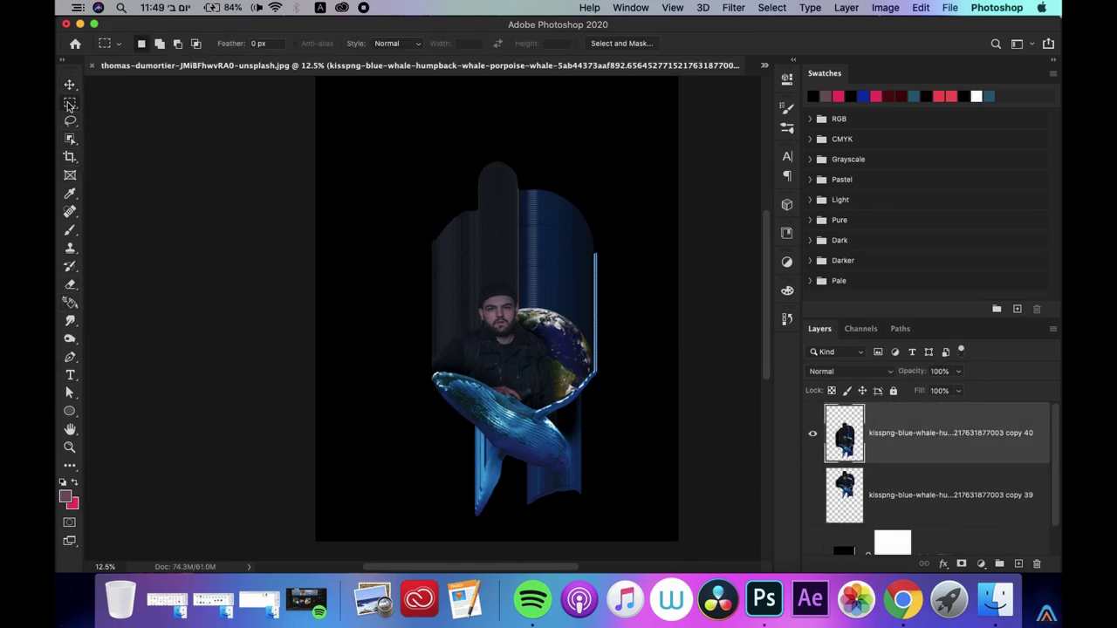
left_click_drag(69, 103, 131, 129)
left_click(395, 262)
key("ctrl+j")
key("ctrl+z")
key("ctrl+plus")
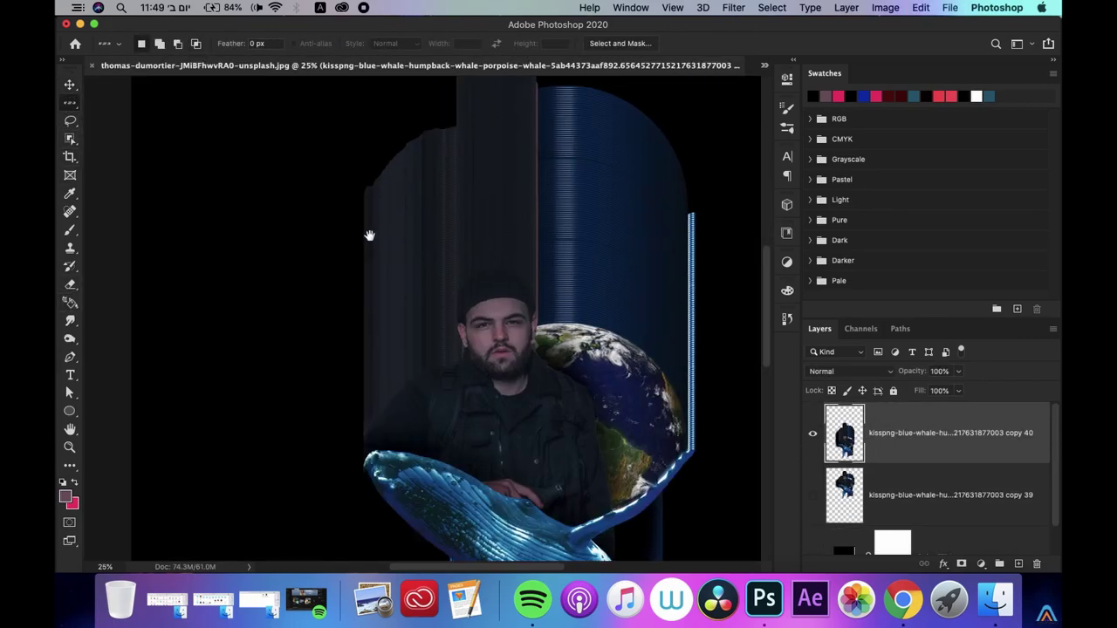
left_click(225, 262)
key("ctrl+minus")
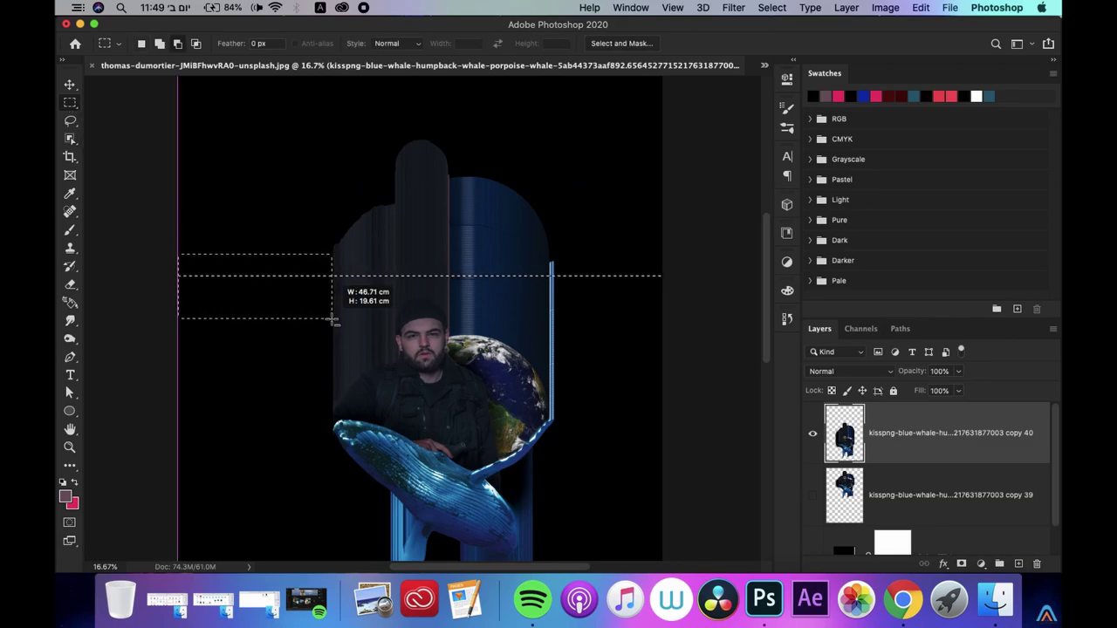
Copy the pixel row to a layer below the whale and stretch it up to the canvas top
key("ctrl+j")
key("v")
mouse_move(471, 384)
left_mouse_down()
mouse_move(471, 222)
mouse_move(474, 400)
left_mouse_up()
key("ctrl+minus")
left_click_drag(913, 432, 913, 502)
key("ctrl+t")
left_click_drag(454, 259, 454, 445)
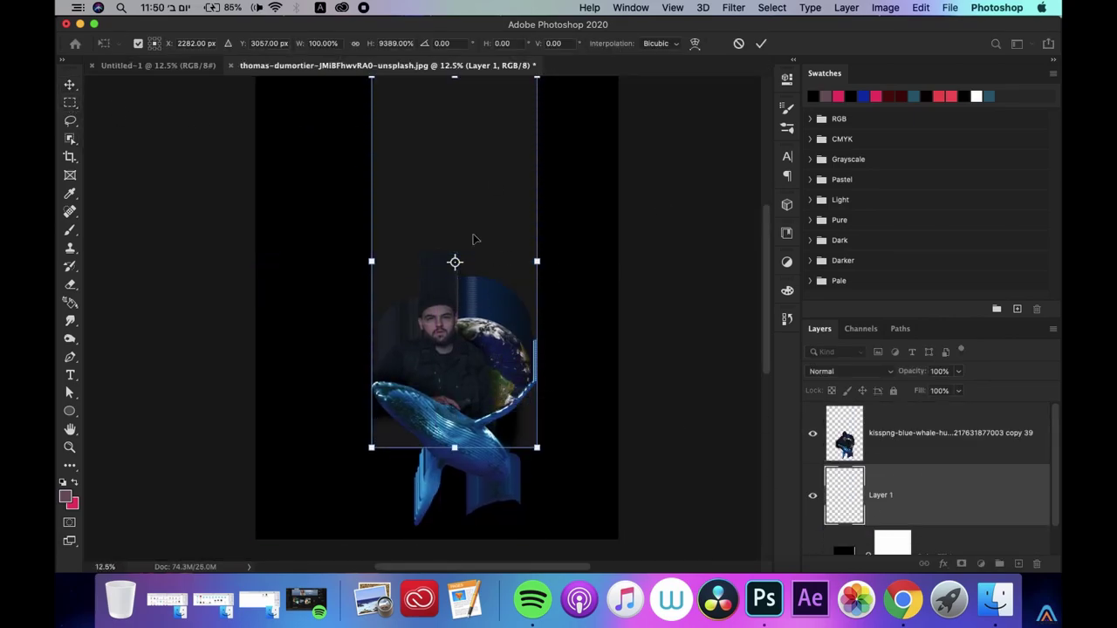
left_click_drag(474, 236, 474, 306)
key("Return")
scroll(474, 305, "up", 2)
Select Layer 1 and then the whale layer in the Layers panel
left_click(673, 407)
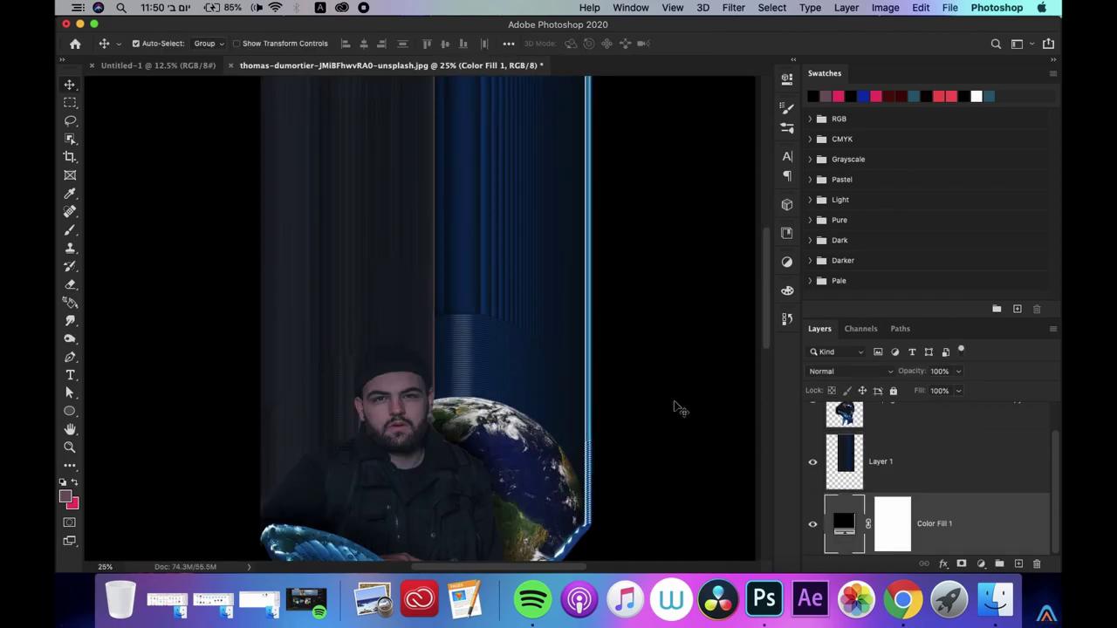
scroll(659, 355, "down", 2)
scroll(542, 358, "up", 5)
scroll(905, 452, "up", 1)
left_click(926, 493)
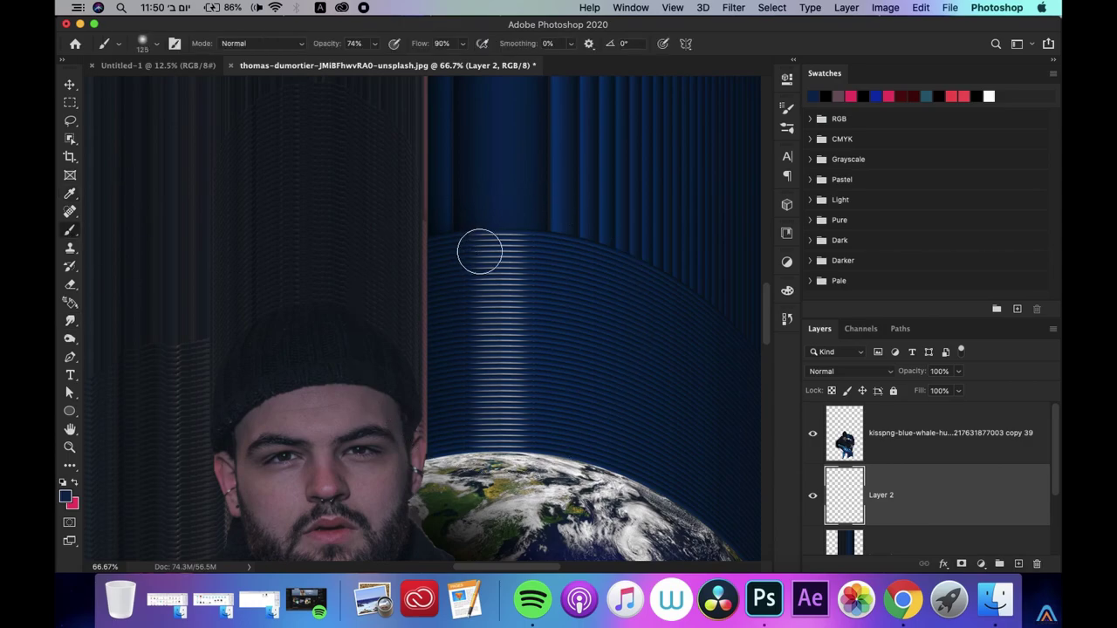
scroll(479, 251, "up", 1)
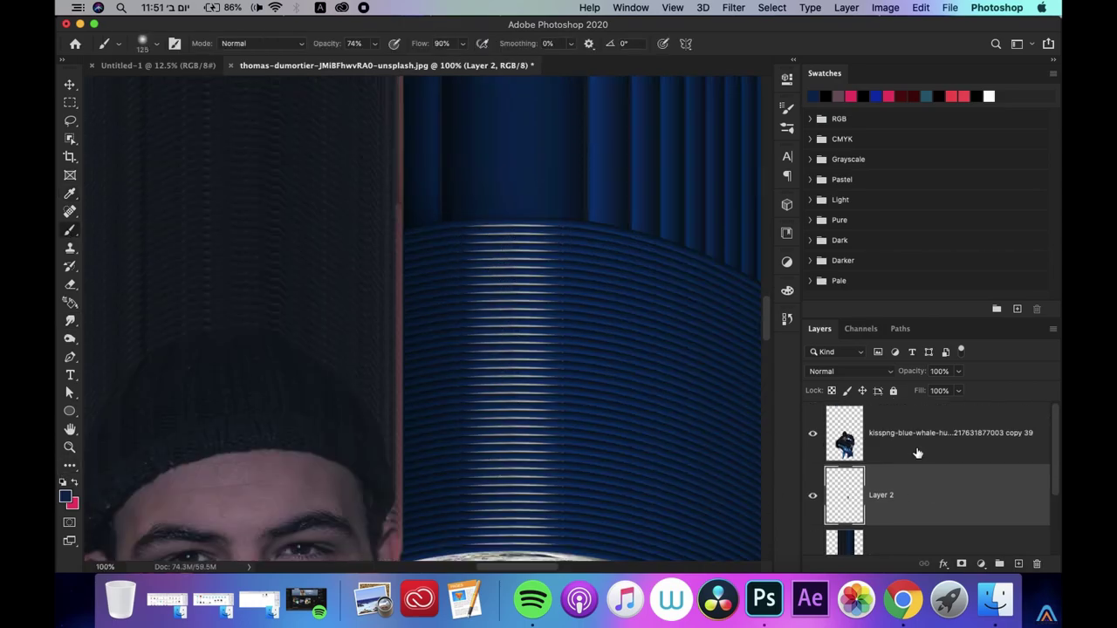
left_click(918, 453)
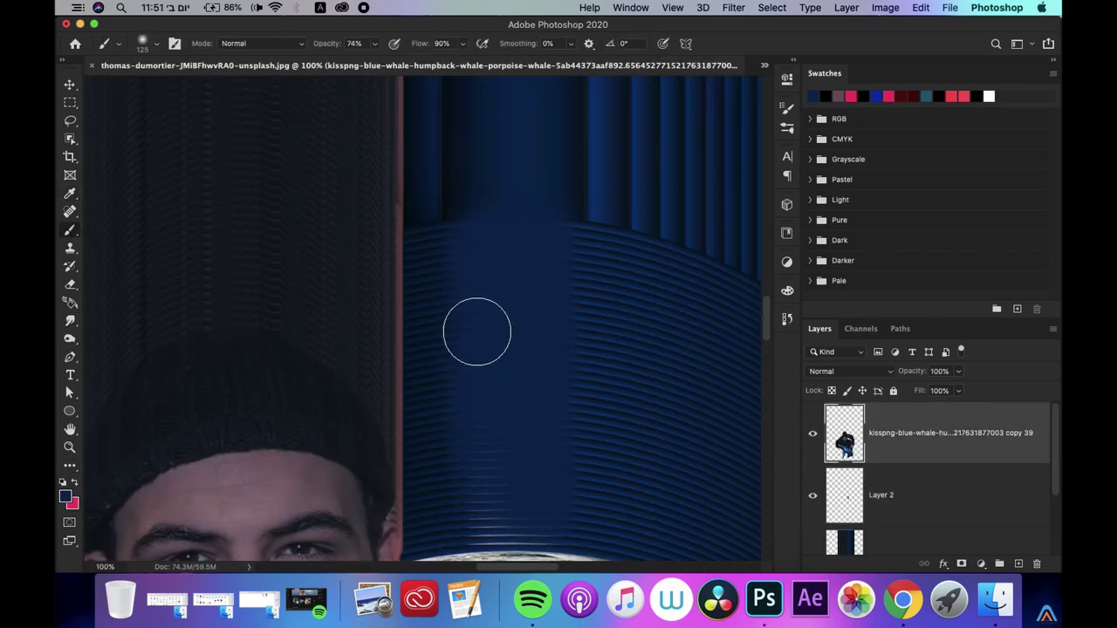
scroll(480, 340, "down", 3)
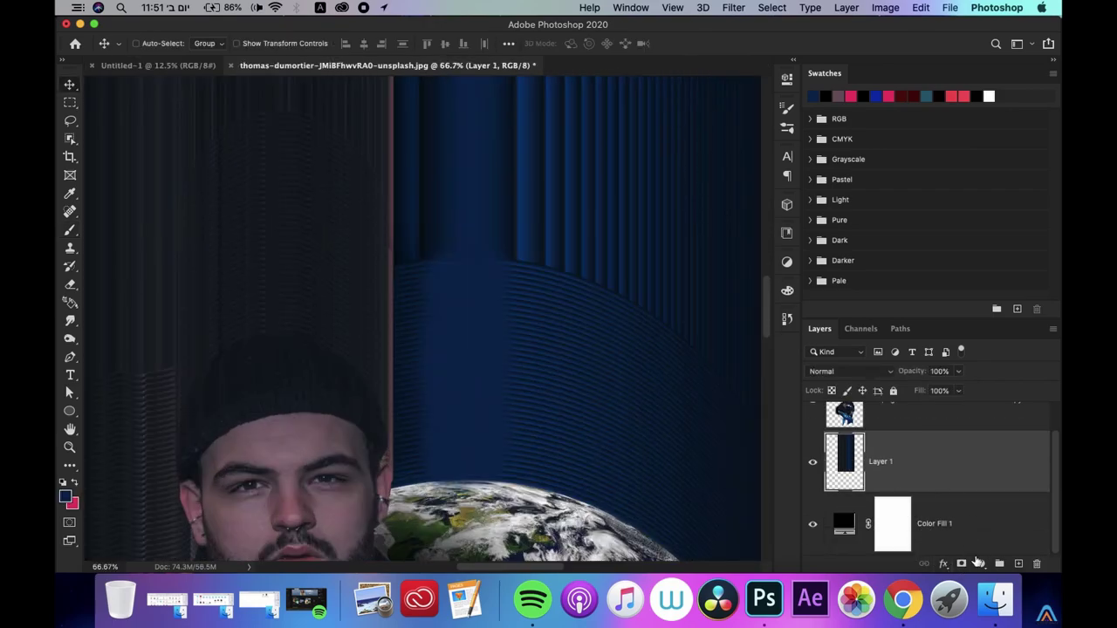
Add a Reflected blue Gradient fill layer at 90° and create a new empty layer
left_click(978, 563)
left_click(960, 306)
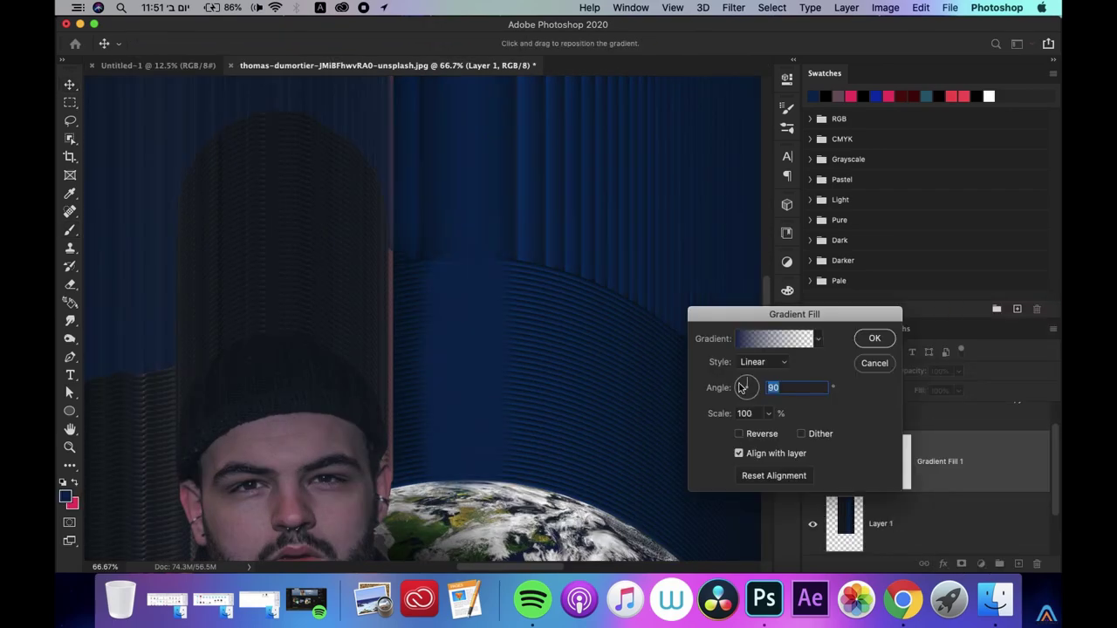
left_click(761, 396)
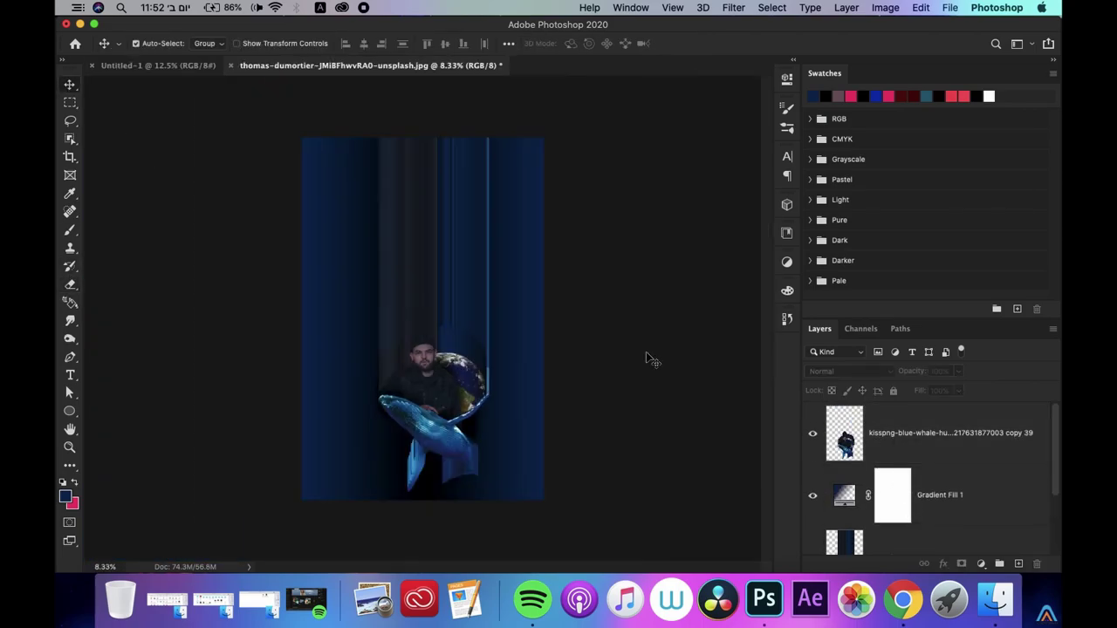
key("ctrl+plus")
key("ctrl+plus")
Add a new layer and set the foreground painting colour to black
key("ctrl+shift+alt+n")
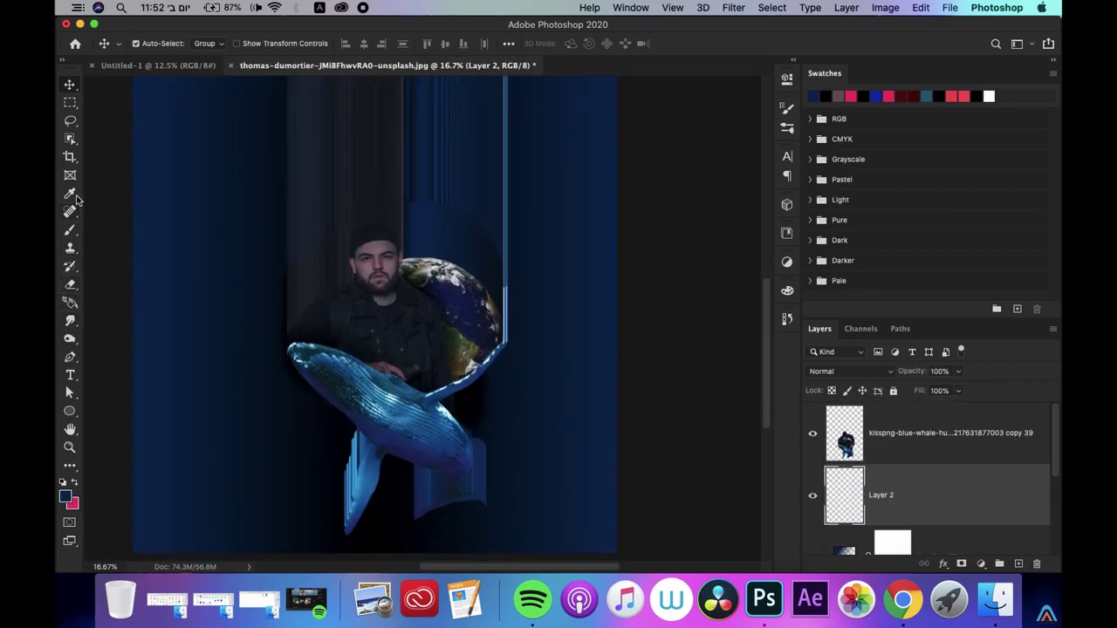
left_click(70, 494)
left_click(960, 304)
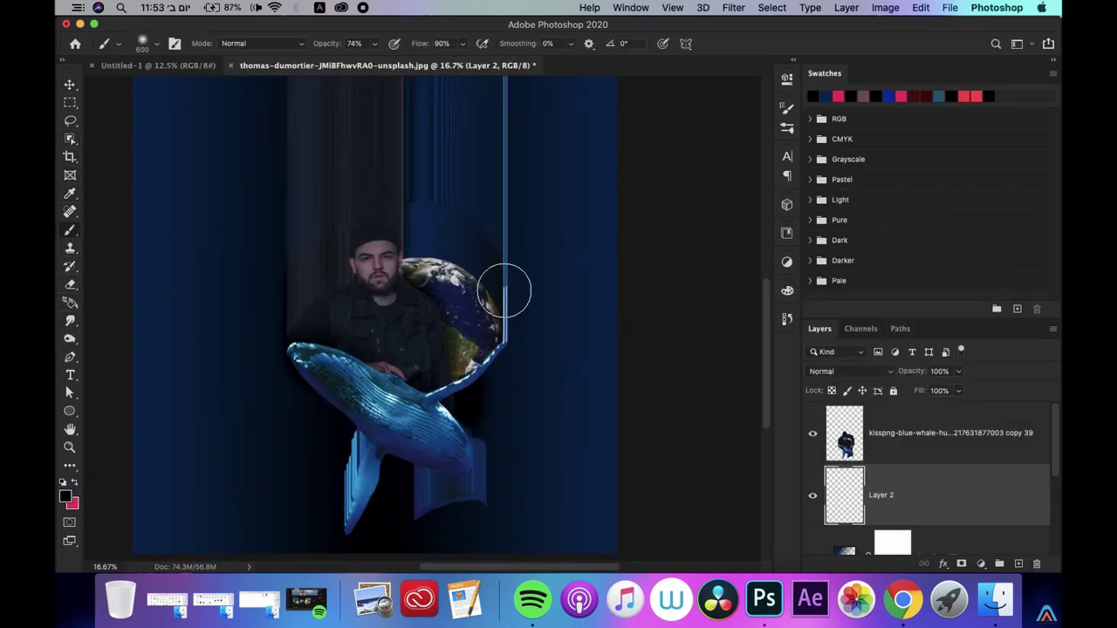
scroll(458, 482, "down", 2)
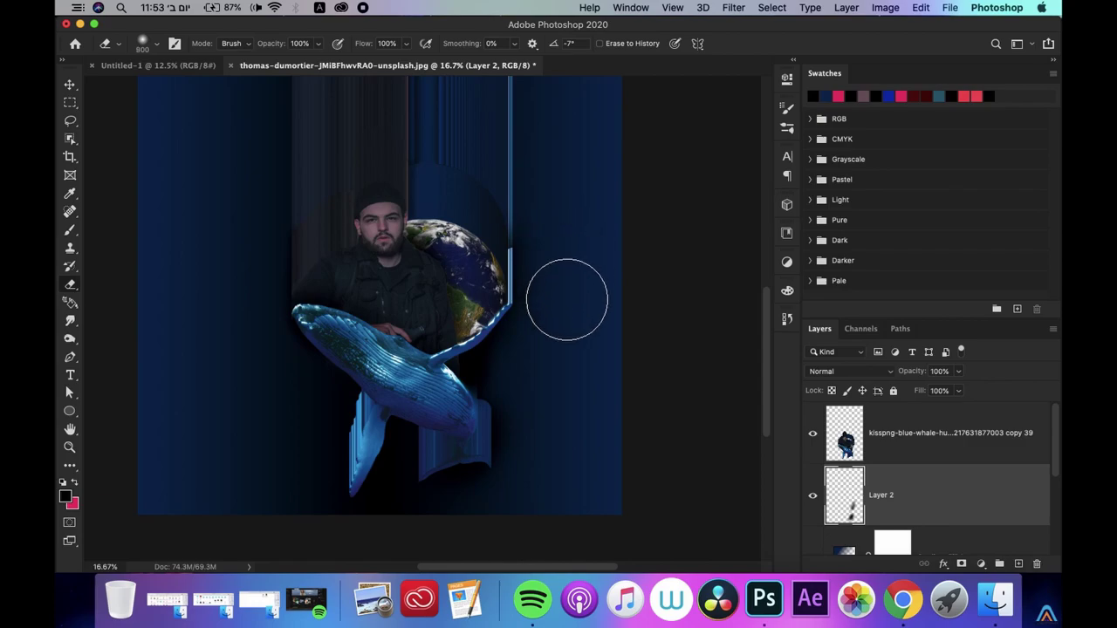
Select Layer 1, apply a Free Transform and commit it
key("ctrl+minus")
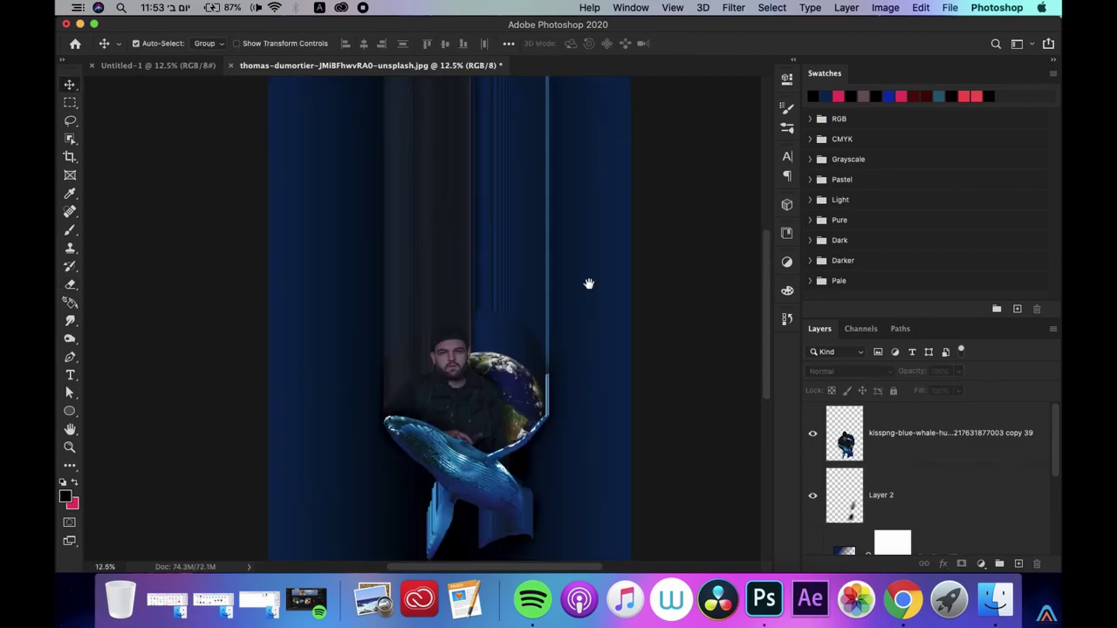
left_click(923, 458)
scroll(917, 462, "down", 3)
key("ctrl+t")
key("Return")
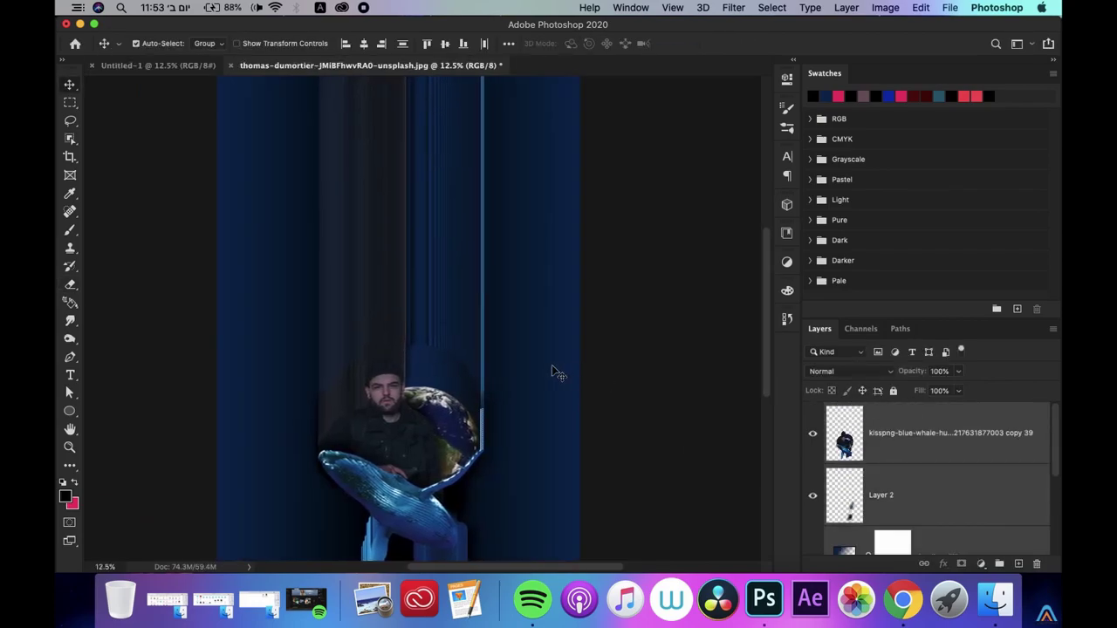
key("ctrl+minus")
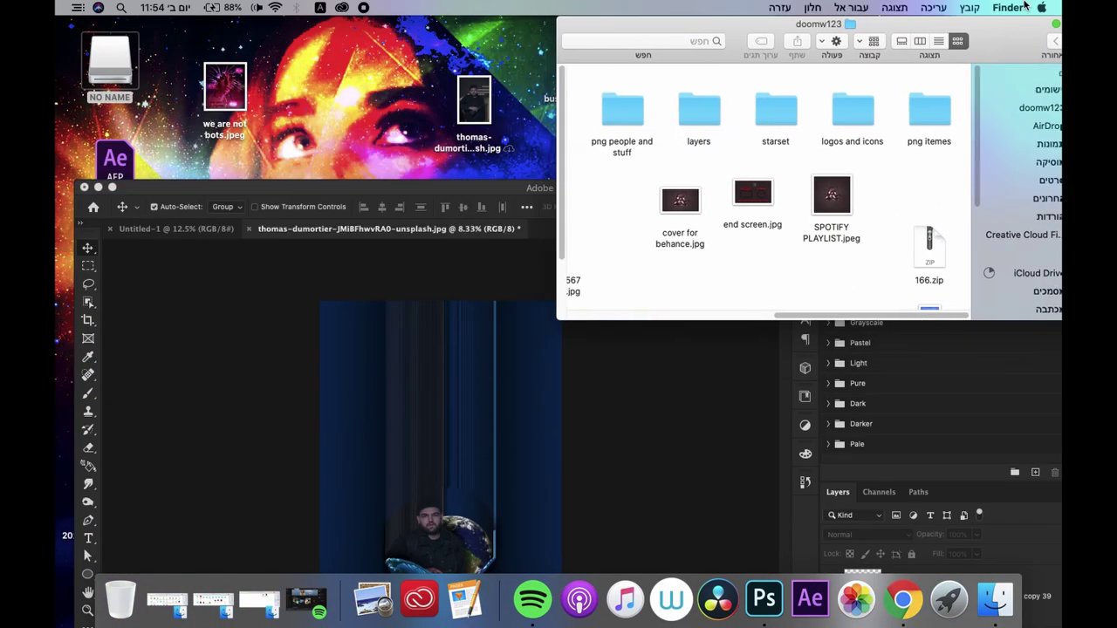
Scale the placed logo small size image in the bottom-right corner and commit it
key("ctrl+t")
key("ctrl+plus")
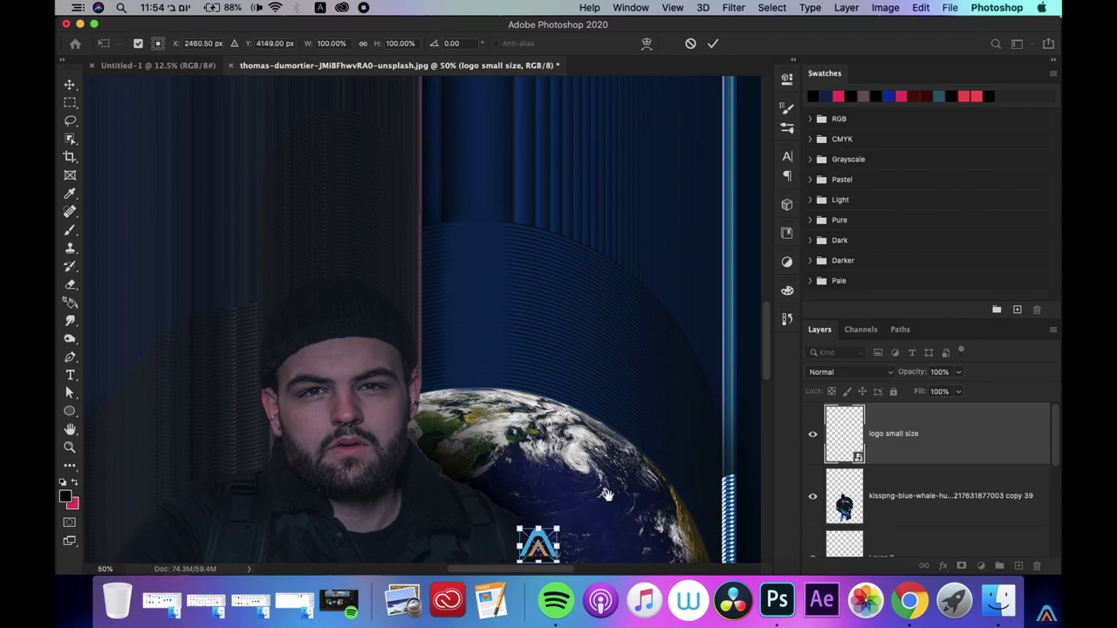
key("ctrl+plus")
key("ctrl+plus")
key("Return")
key("ctrl+minus")
key("ctrl+minus")
key("ctrl+minus")
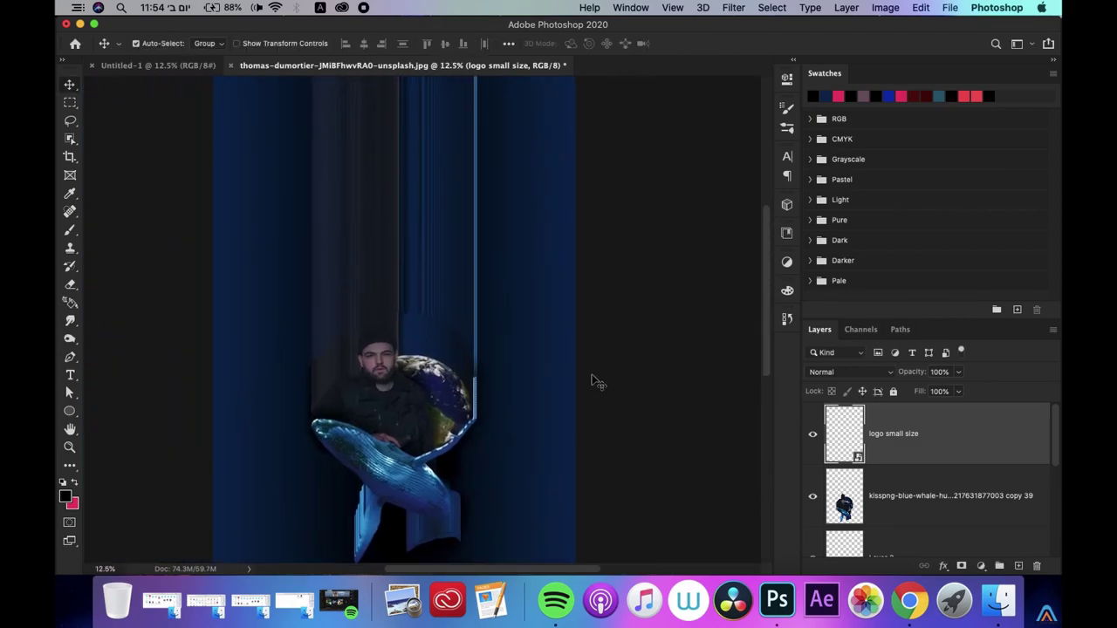
key("ctrl+minus")
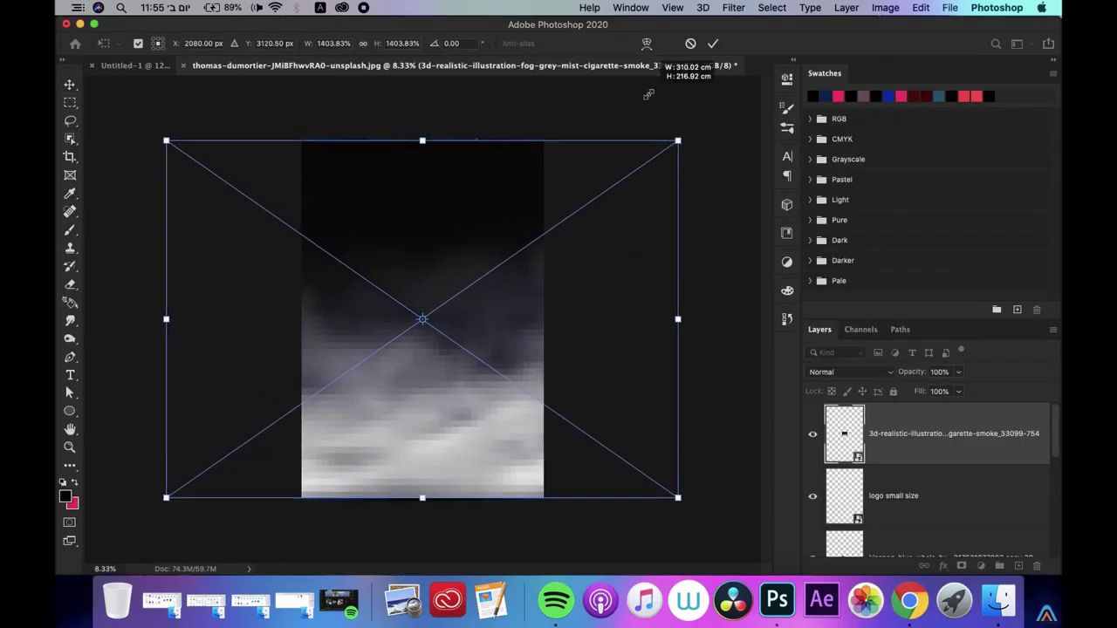
Scale the fog image down, place it along the poster bottom, and blend it in Color Dodge
left_click_drag(167, 142, 236, 250)
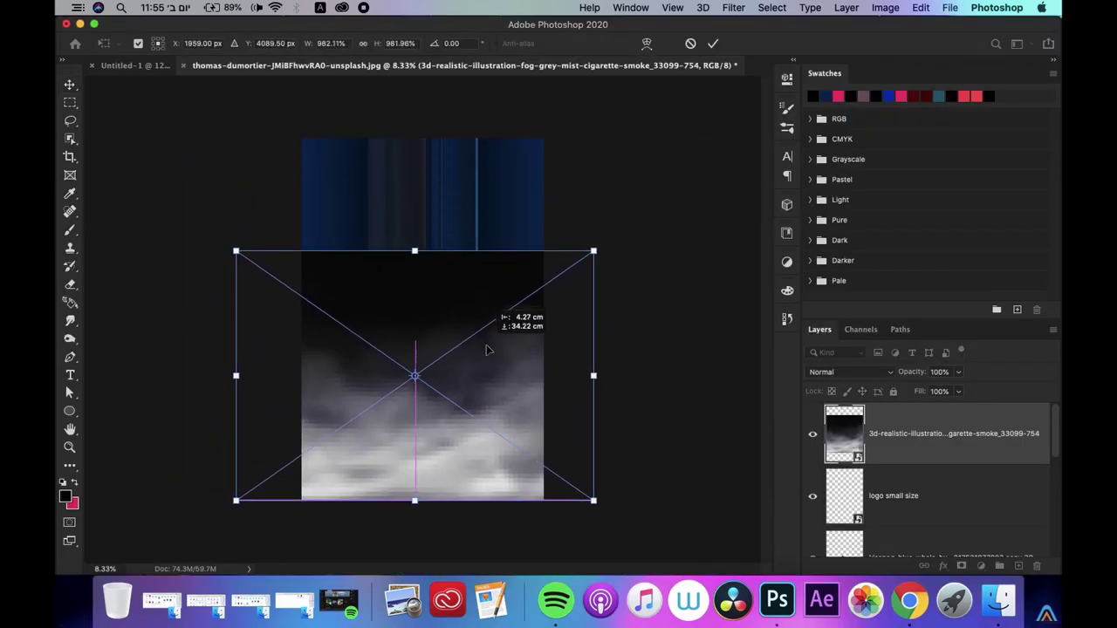
left_click_drag(415, 381, 420, 442)
key("Return")
left_click(873, 372)
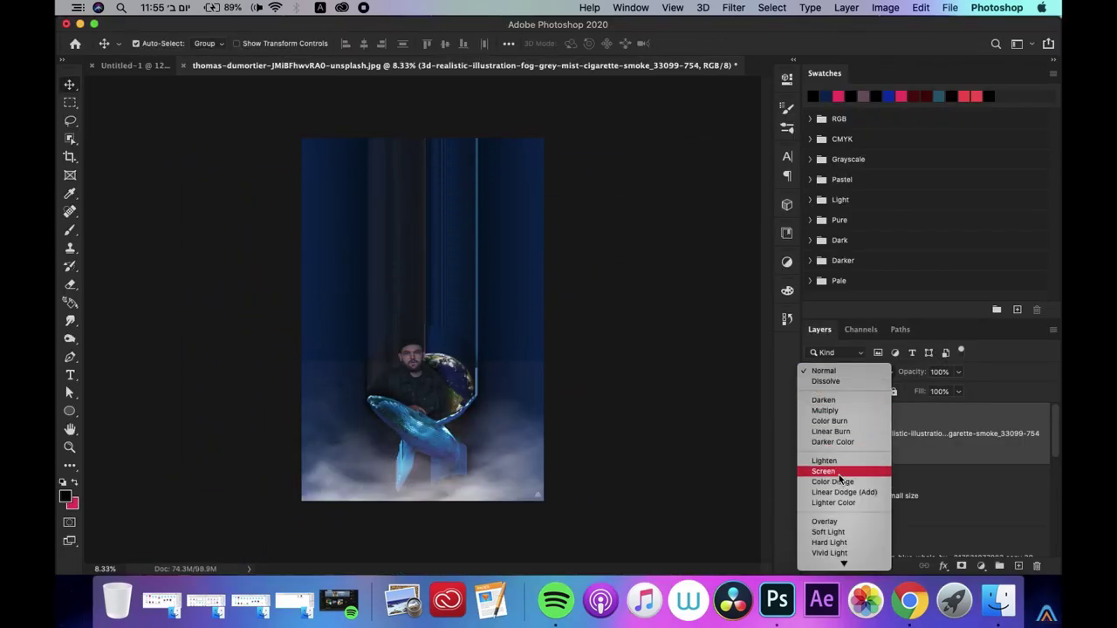
left_click(845, 483)
Zoom in and add a layer mask to the fog layer for hiding it around the whale's tail
key("ctrl+t")
key("Escape")
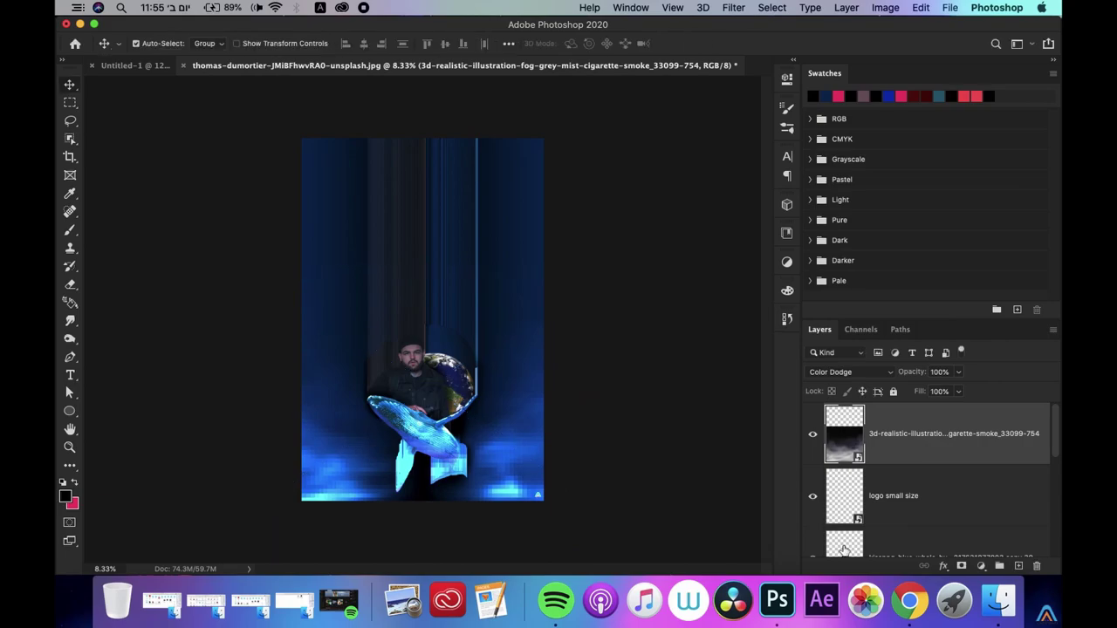
key("ctrl+plus")
left_click(962, 566)
key("e")
left_click_drag(410, 340, 418, 421)
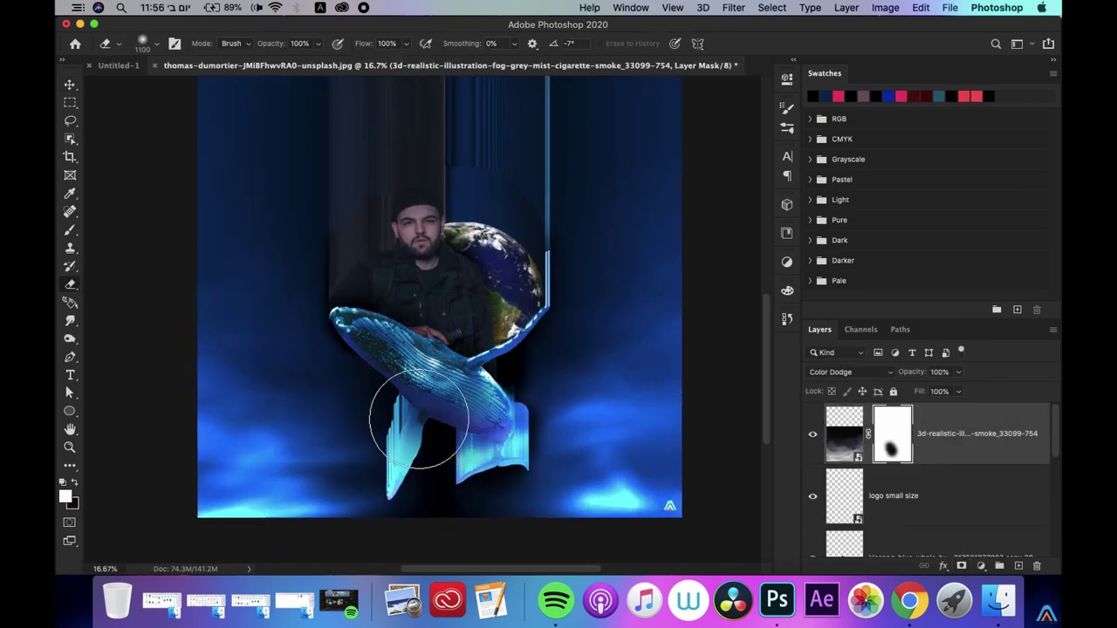